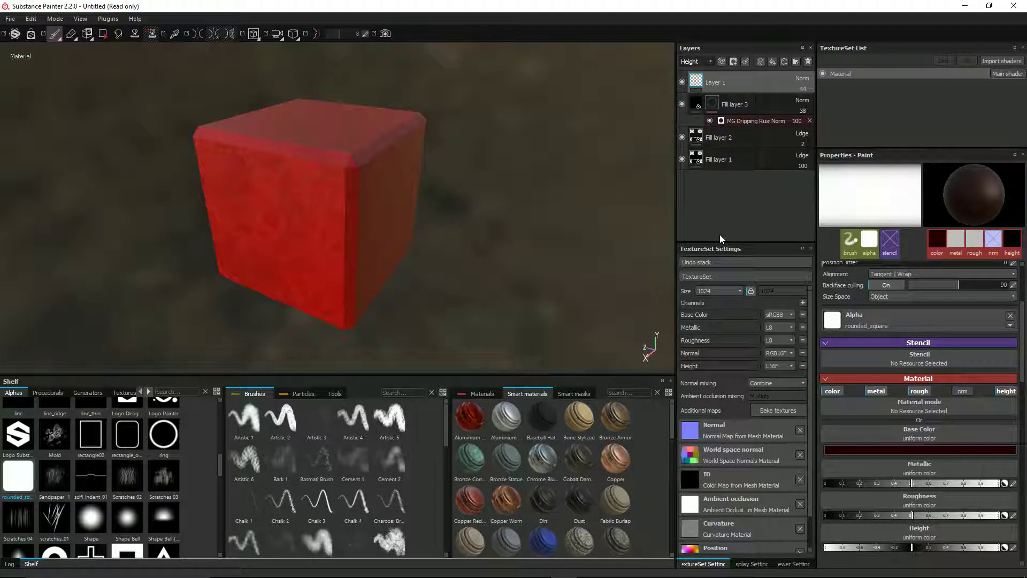
Close the comment image and stamp the rounded_square alpha on the cube's front face.
{"action": "key", "text": "alt+Tab"}
{"action": "key", "text": "alt+Tab"}
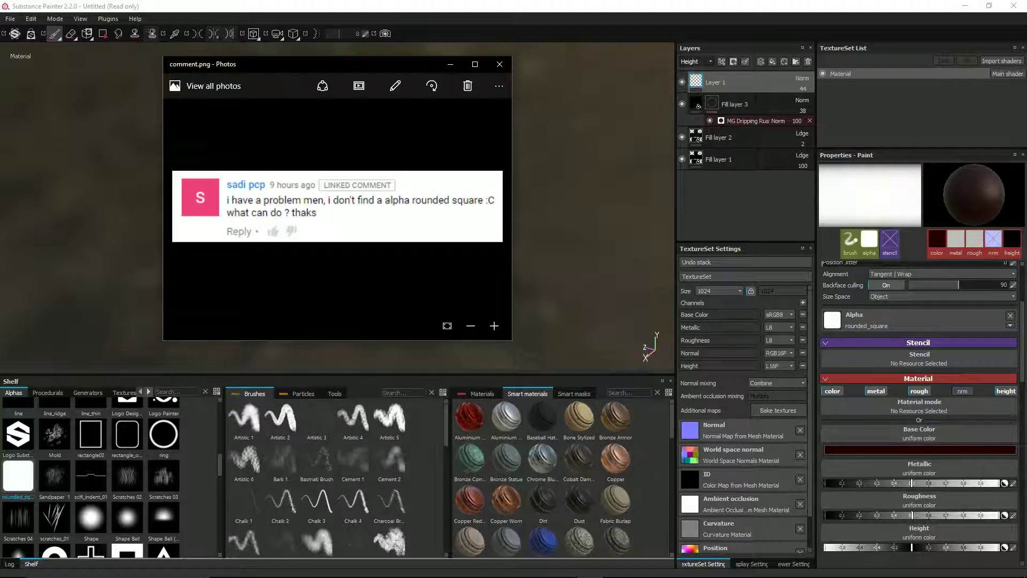
{"action": "left_click", "coordinate": [317, 8]}
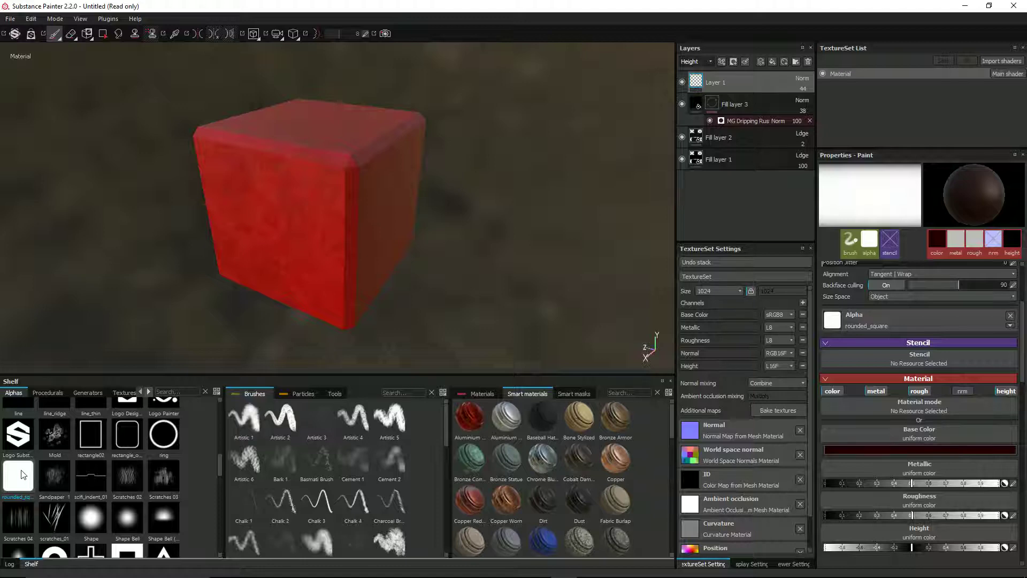
{"action": "left_click_drag", "start_coordinate": [149, 277], "coordinate": [229, 259]}
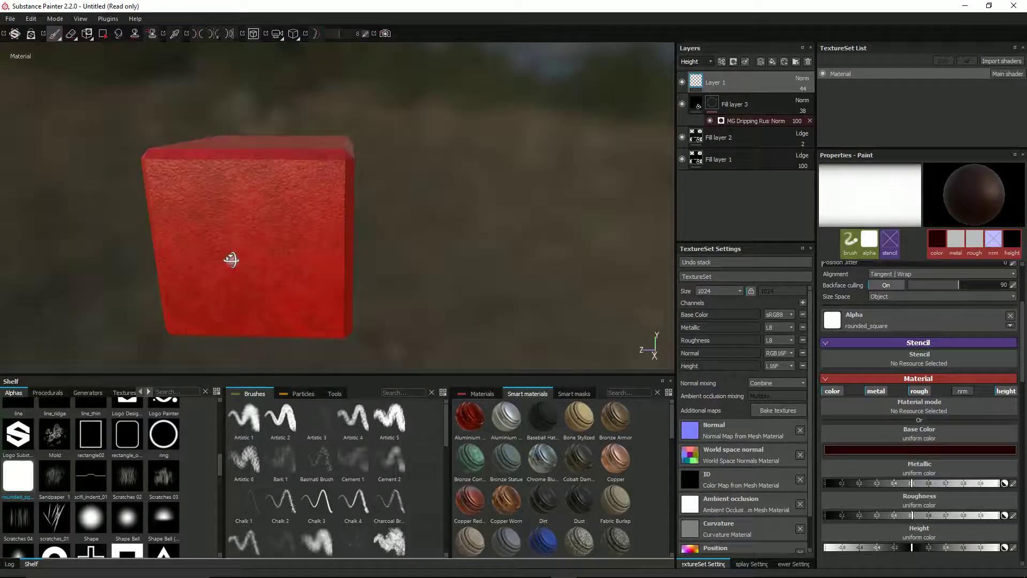
{"action": "left_click", "coordinate": [245, 246]}
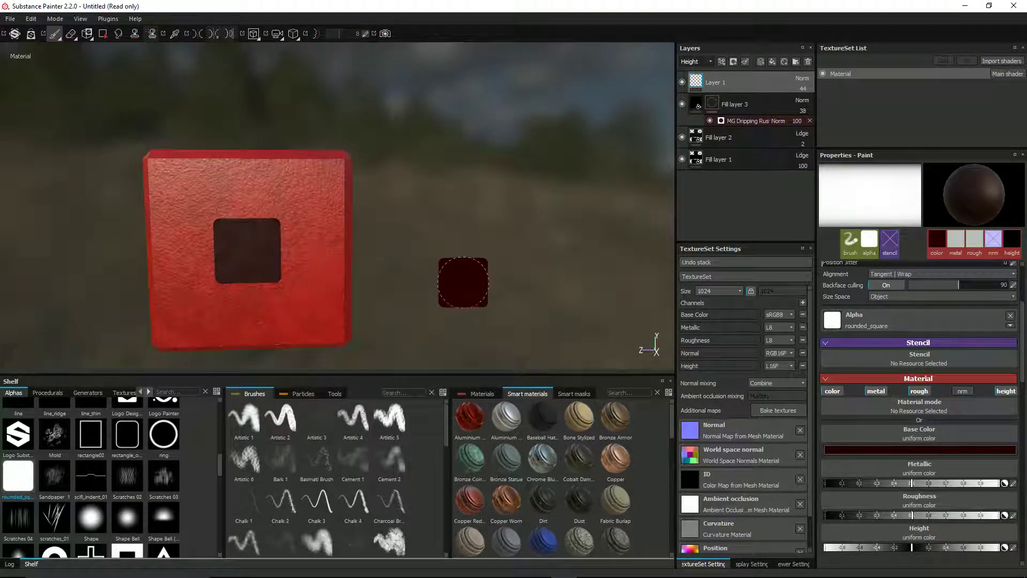
Undo that stamp and place a single rounded-square stamp on the front face again.
{"action": "mouse_move", "coordinate": [461, 282]}
{"action": "left_mouse_down"}
{"action": "mouse_move", "coordinate": [372, 258]}
{"action": "mouse_move", "coordinate": [431, 275]}
{"action": "left_mouse_up"}
{"action": "key", "text": "ctrl+z"}
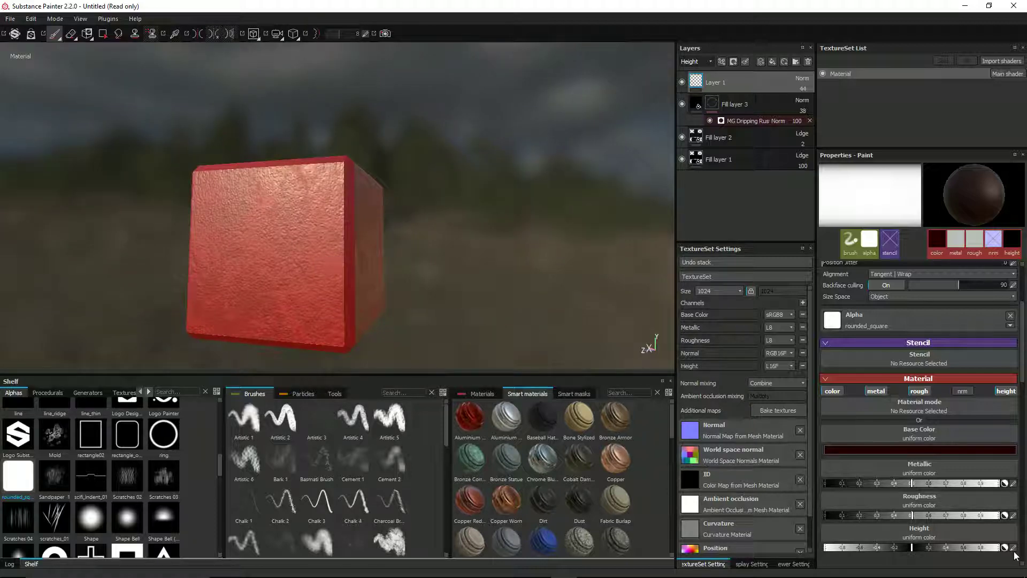
{"action": "left_click", "coordinate": [273, 251]}
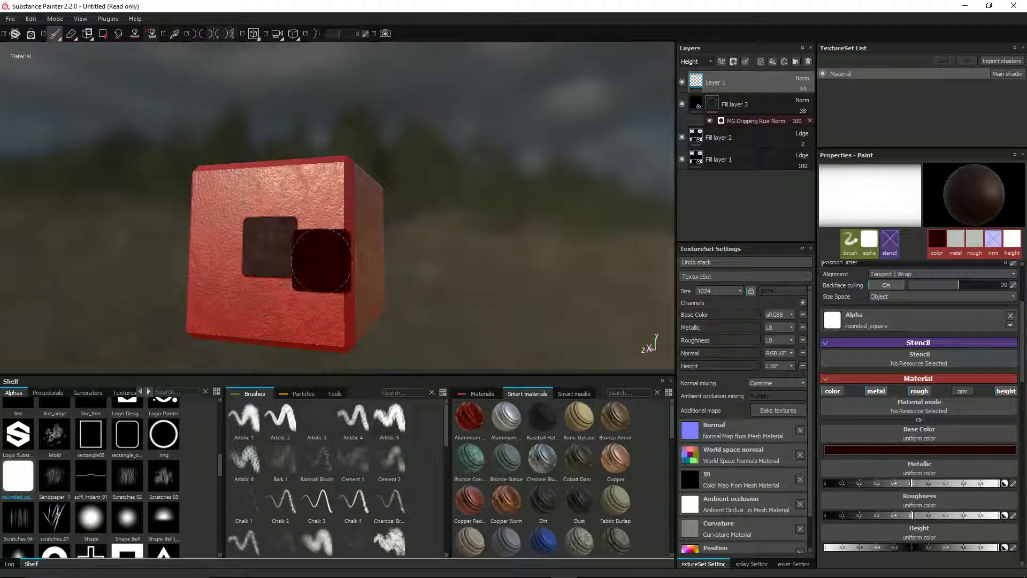
{"action": "mouse_move", "coordinate": [421, 285]}
{"action": "left_mouse_down"}
{"action": "mouse_move", "coordinate": [396, 308]}
{"action": "mouse_move", "coordinate": [301, 269]}
{"action": "mouse_move", "coordinate": [350, 253]}
{"action": "mouse_move", "coordinate": [383, 259]}
{"action": "mouse_move", "coordinate": [210, 240]}
{"action": "mouse_move", "coordinate": [345, 196]}
{"action": "mouse_move", "coordinate": [368, 235]}
{"action": "mouse_move", "coordinate": [342, 233]}
{"action": "left_mouse_up"}
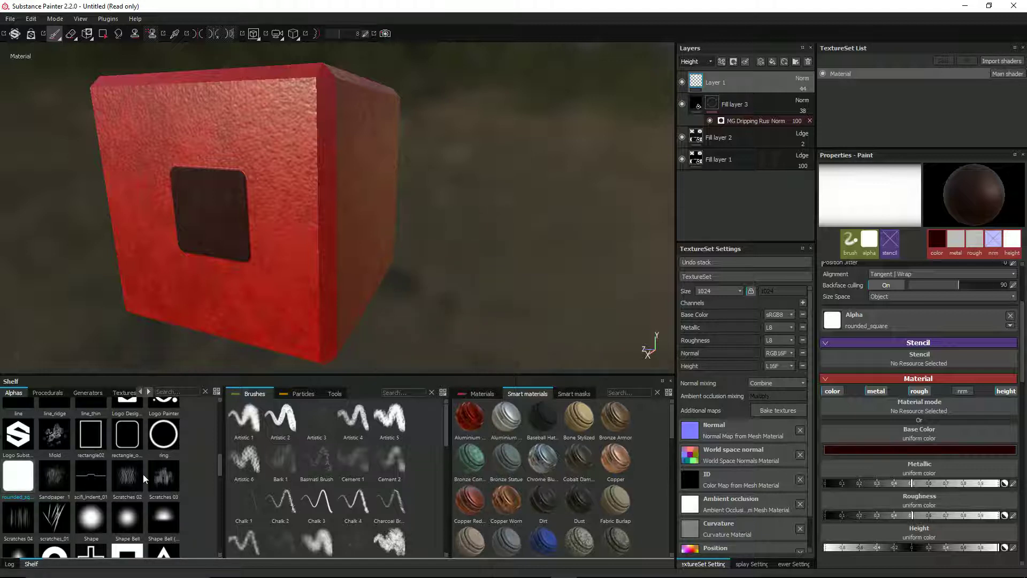
{"action": "scroll", "coordinate": [142, 474], "scroll_direction": "down", "scroll_amount": 3}
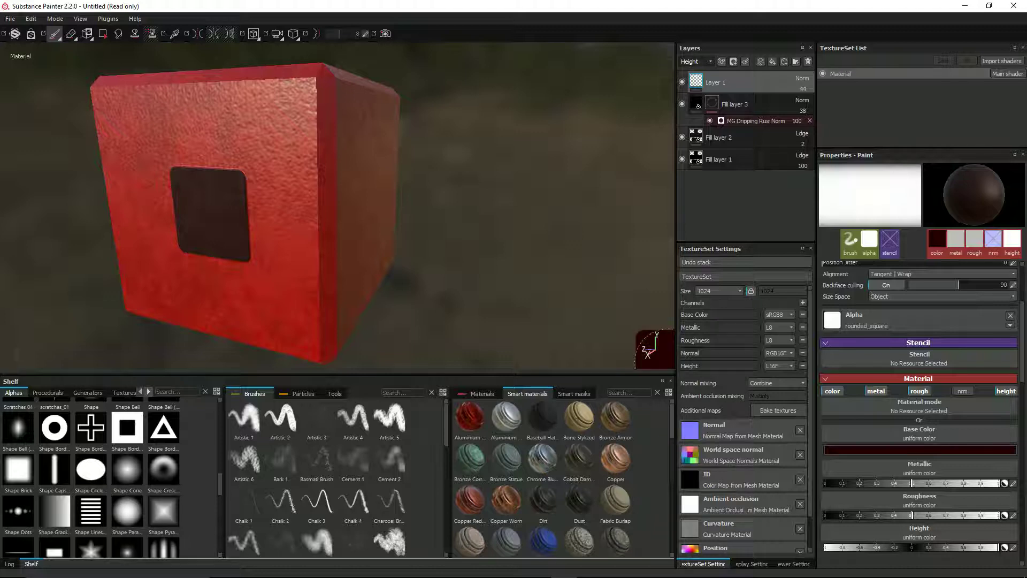
Switch the brush alpha to Shape Brick and stamp a dark square on the cube's front.
{"action": "left_click", "coordinate": [19, 475]}
{"action": "left_click_drag", "start_coordinate": [526, 288], "coordinate": [338, 266]}
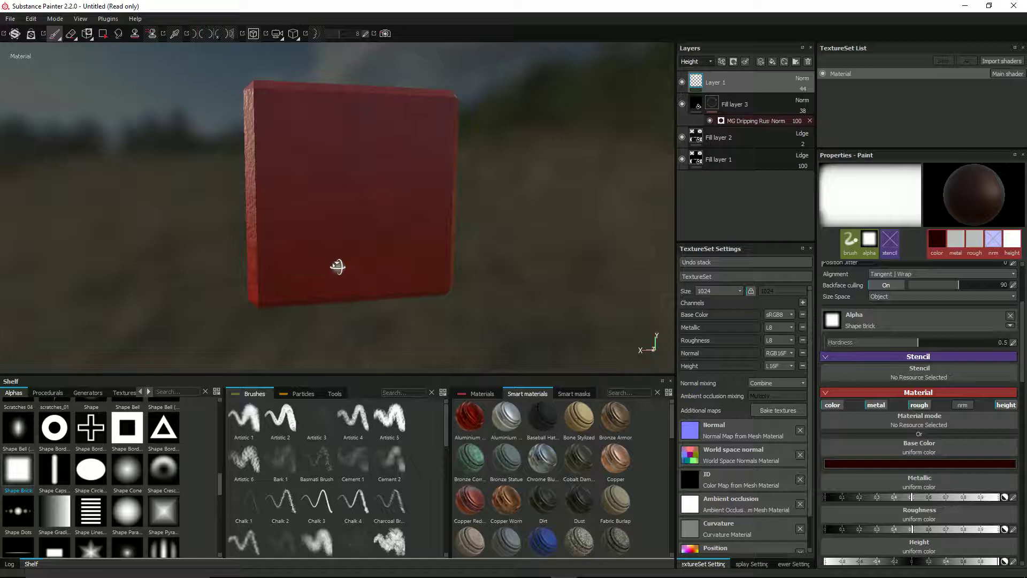
{"action": "left_click", "coordinate": [345, 190]}
{"action": "mouse_move", "coordinate": [345, 190]}
{"action": "left_mouse_down"}
{"action": "mouse_move", "coordinate": [463, 259]}
{"action": "mouse_move", "coordinate": [393, 228]}
{"action": "mouse_move", "coordinate": [258, 127]}
{"action": "mouse_move", "coordinate": [342, 209]}
{"action": "mouse_move", "coordinate": [374, 211]}
{"action": "left_mouse_up"}
{"action": "scroll", "coordinate": [439, 262], "scroll_direction": "up", "scroll_amount": 3}
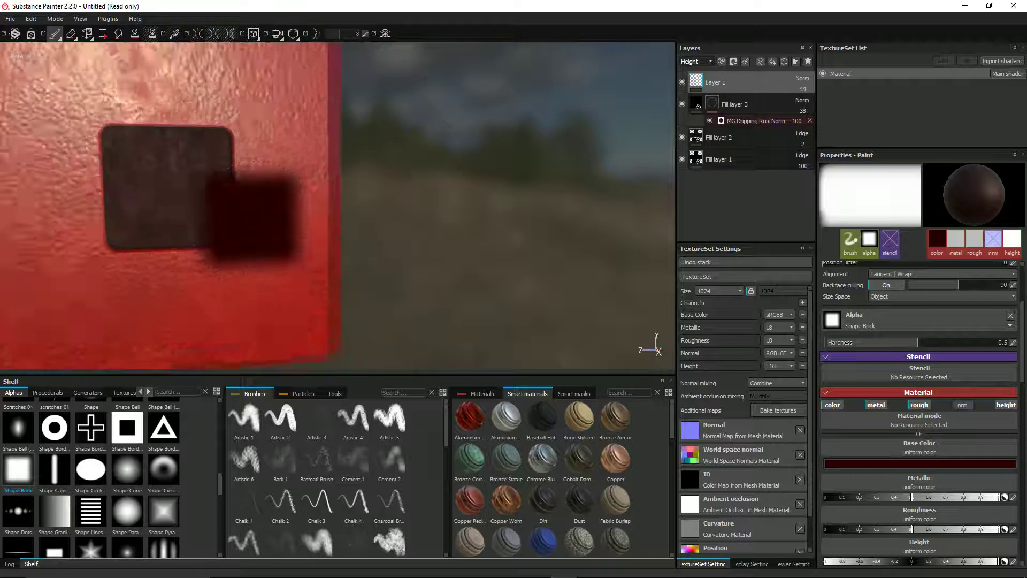
{"action": "left_click_drag", "start_coordinate": [252, 211], "coordinate": [394, 217]}
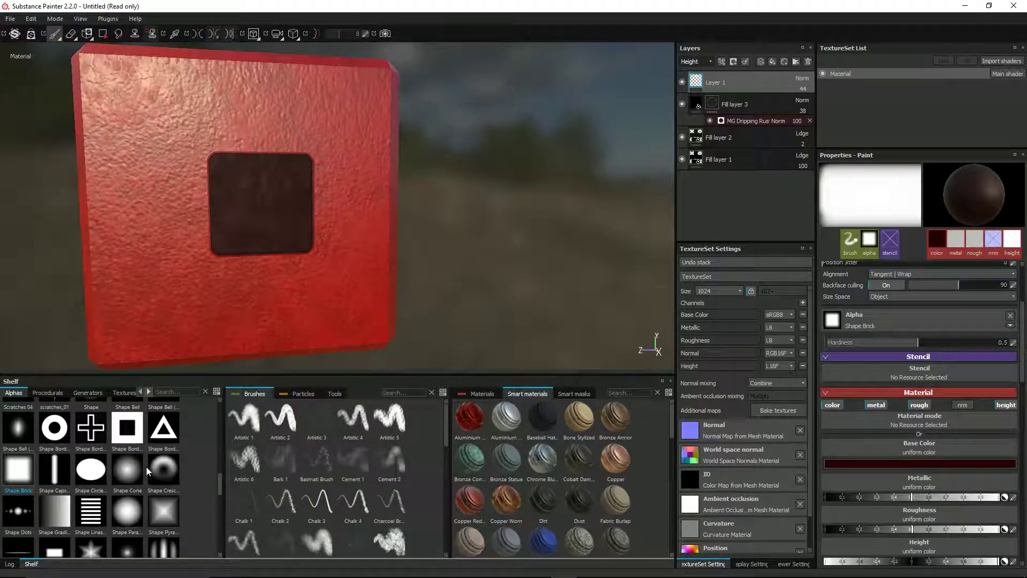
{"action": "mouse_move", "coordinate": [148, 469]}
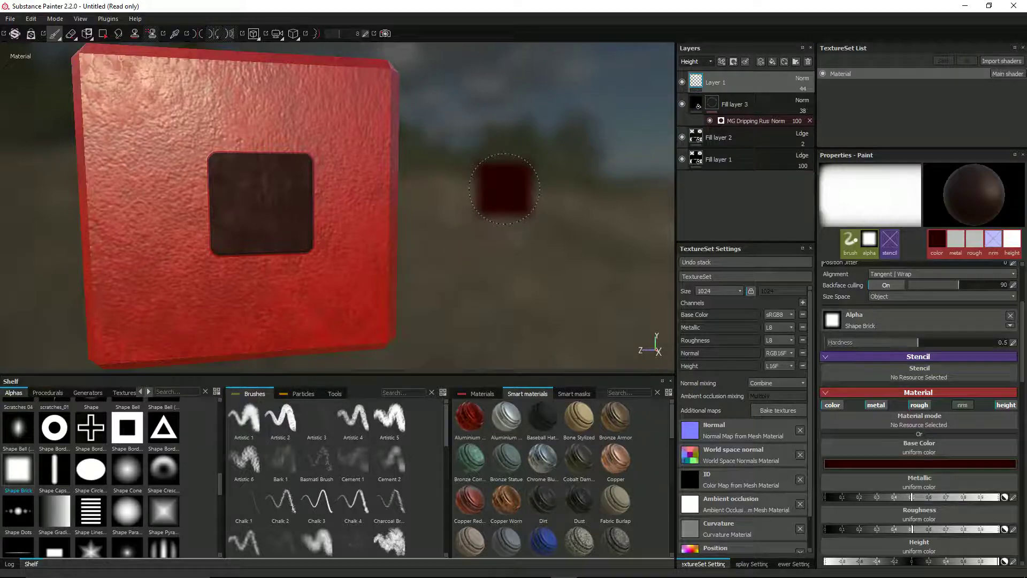
In GIMP, create a new 512×512 px image with File > New.
{"action": "key", "text": "alt+Tab"}
{"action": "key", "text": "alt+Tab"}
{"action": "key", "text": "alt+Tab"}
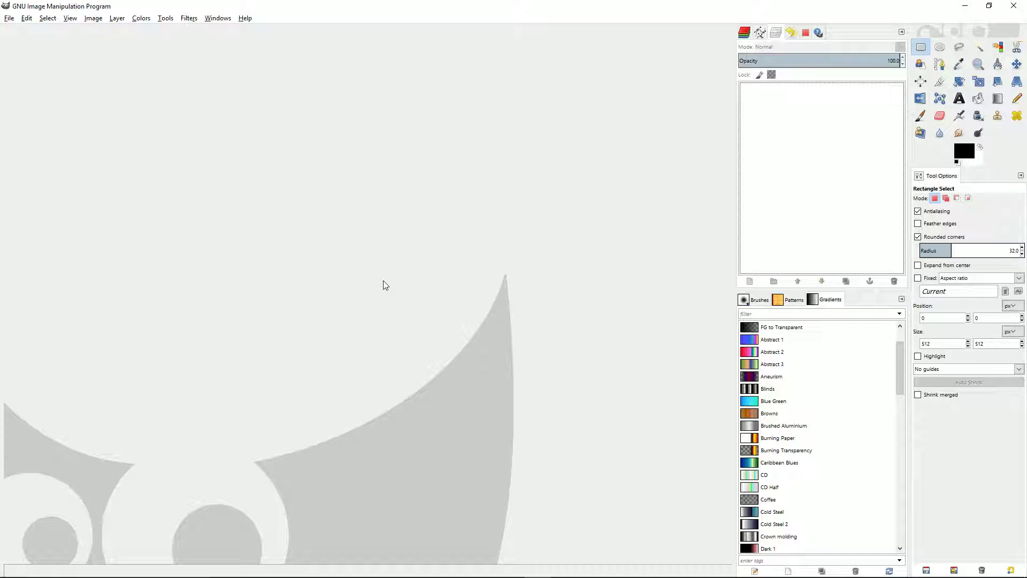
{"action": "left_click", "coordinate": [8, 19]}
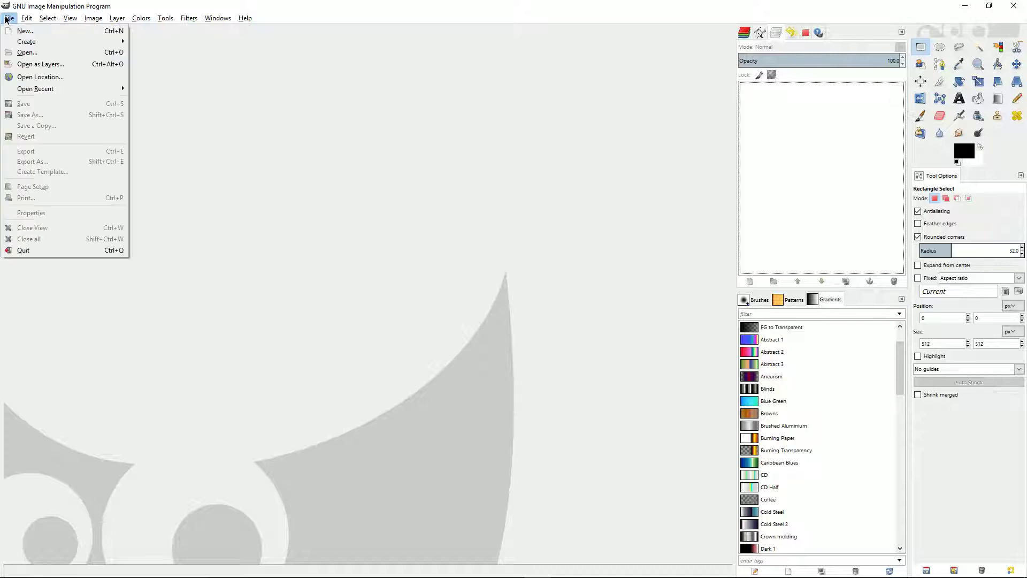
{"action": "left_click", "coordinate": [24, 31]}
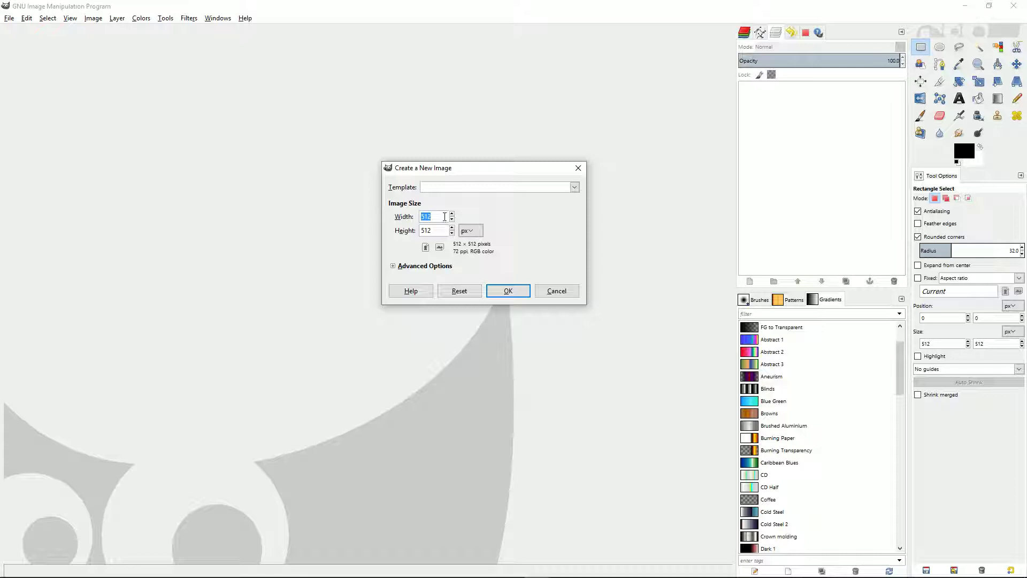
{"action": "key", "text": "Tab"}
{"action": "left_click", "coordinate": [439, 215]}
{"action": "left_click", "coordinate": [515, 293]}
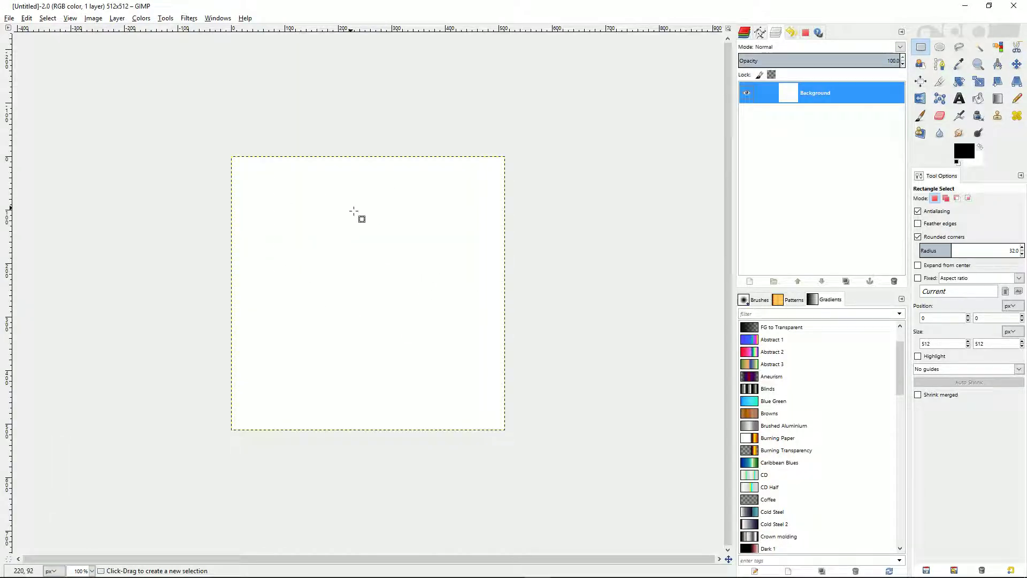
Add an alpha channel to the Background layer and clear it to full transparency.
{"action": "right_click", "coordinate": [809, 96]}
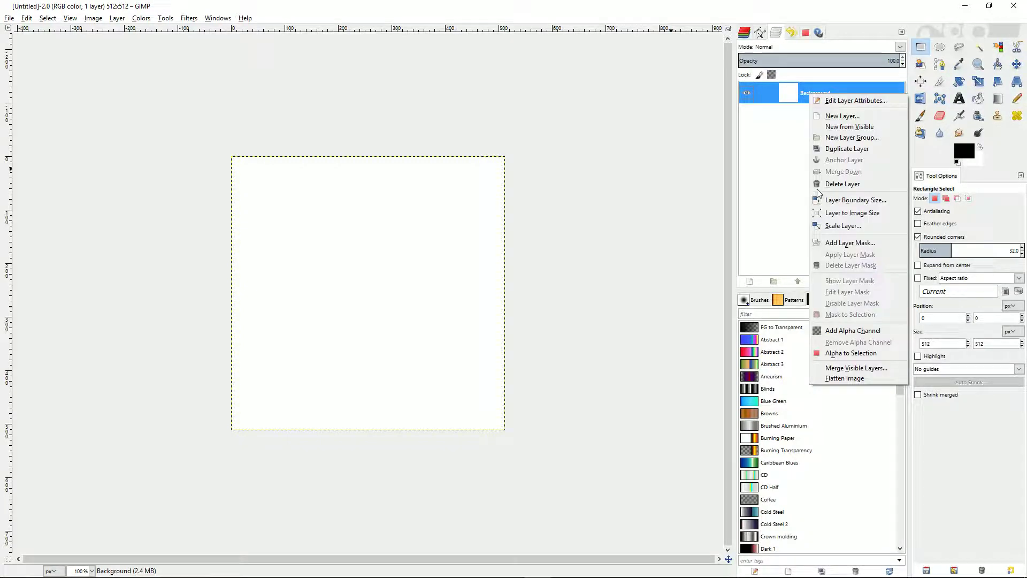
{"action": "left_click", "coordinate": [845, 332]}
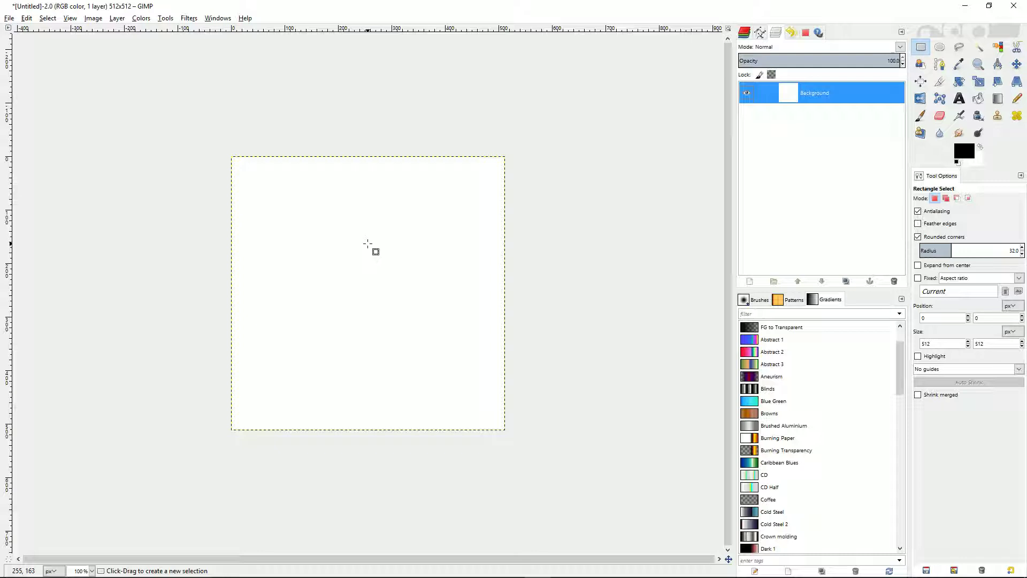
{"action": "key", "text": "Delete"}
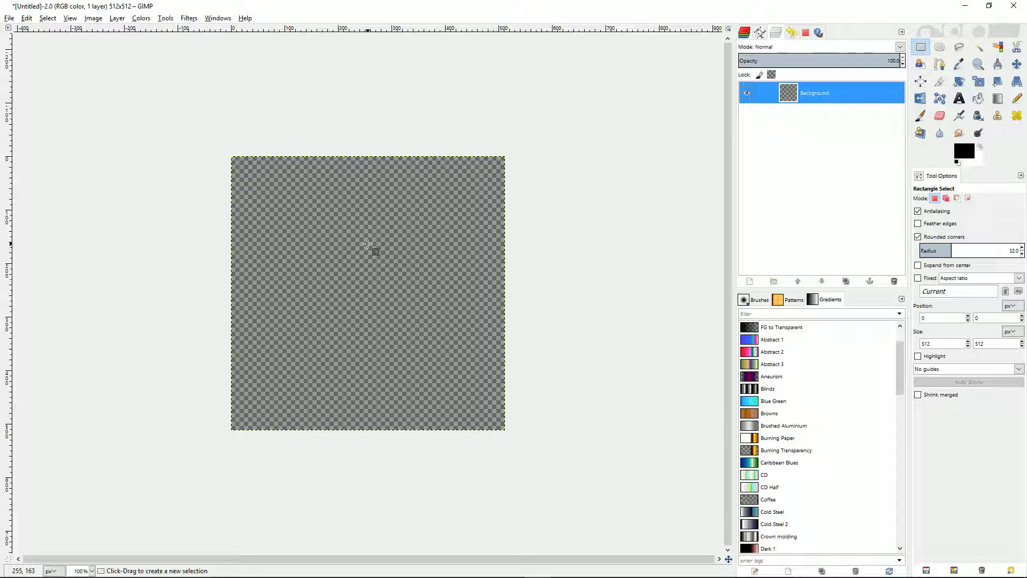
{"action": "left_click", "coordinate": [921, 48]}
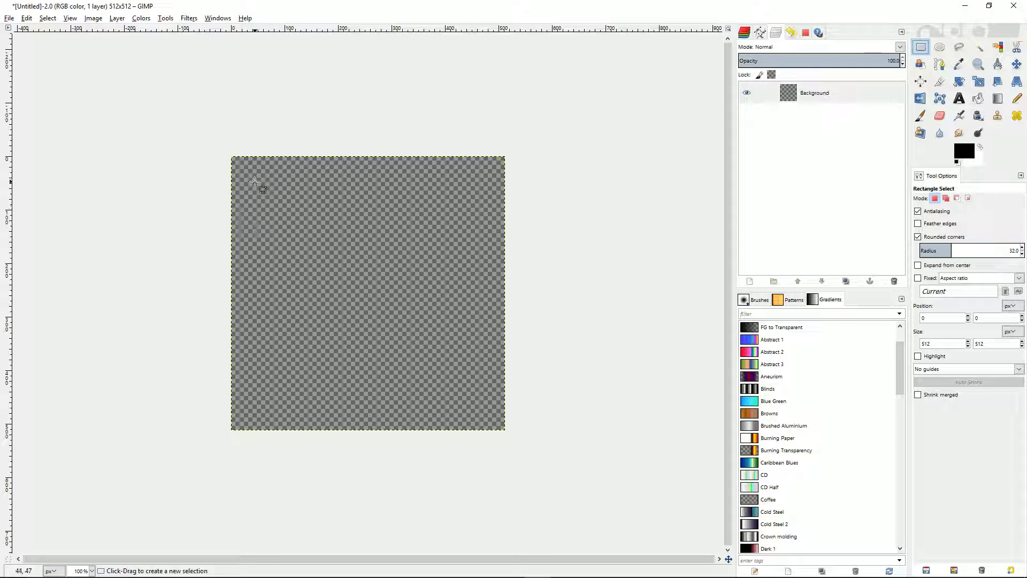
Draw a rounded rectangle selection and set its position to 0,0 and size to 512×512.
{"action": "left_click_drag", "start_coordinate": [256, 182], "coordinate": [482, 407]}
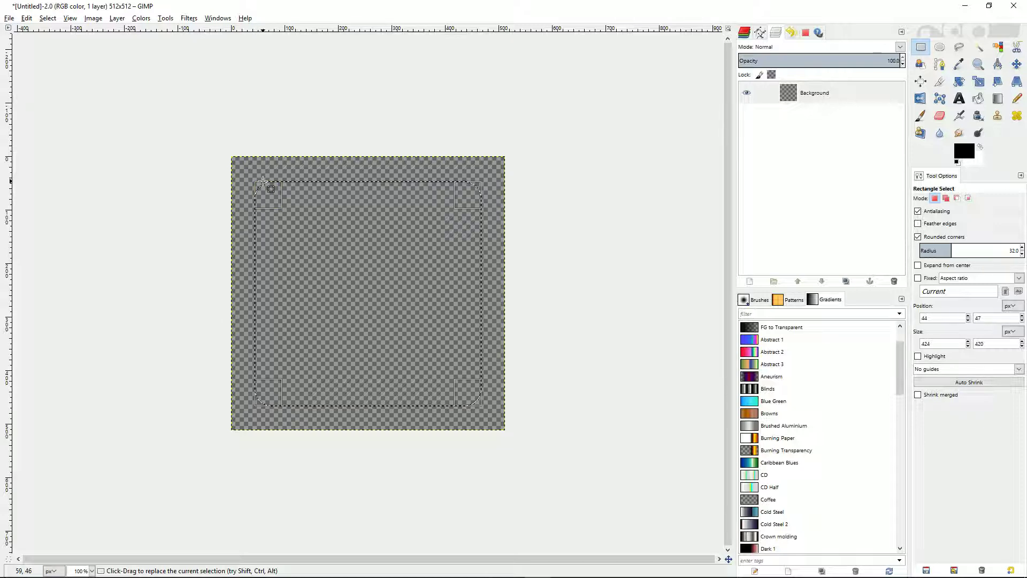
{"action": "double_click", "coordinate": [933, 318]}
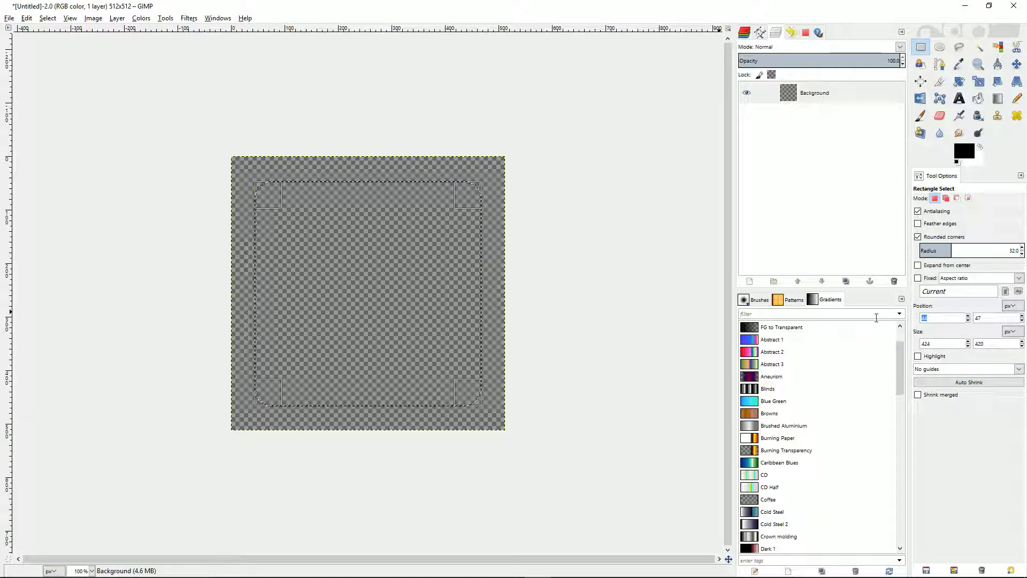
{"action": "type", "text": "0"}
{"action": "key", "text": "Tab"}
{"action": "type", "text": "0"}
{"action": "key", "text": "Tab"}
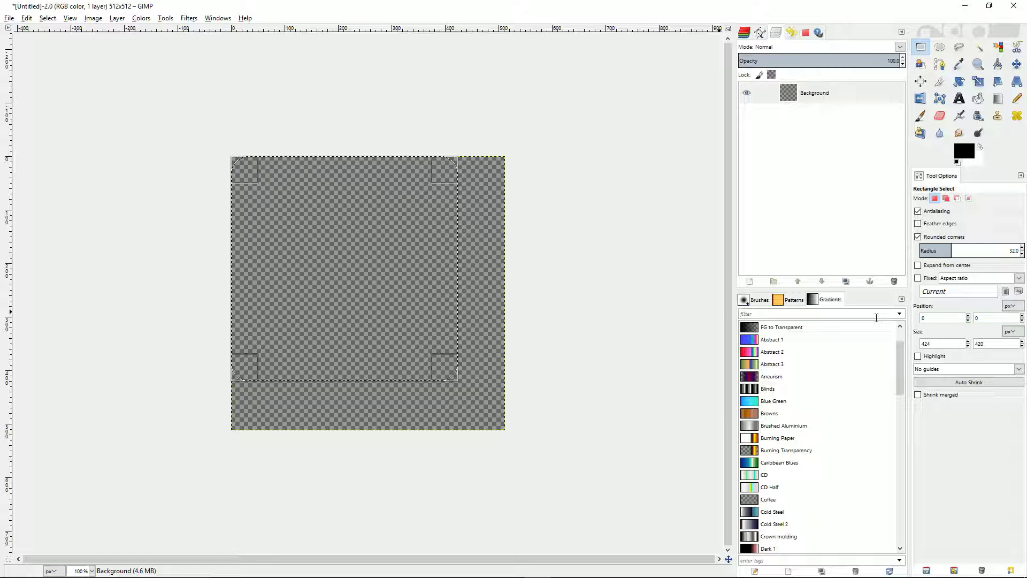
{"action": "key", "text": "Tab"}
{"action": "type", "text": "512"}
{"action": "key", "text": "Tab"}
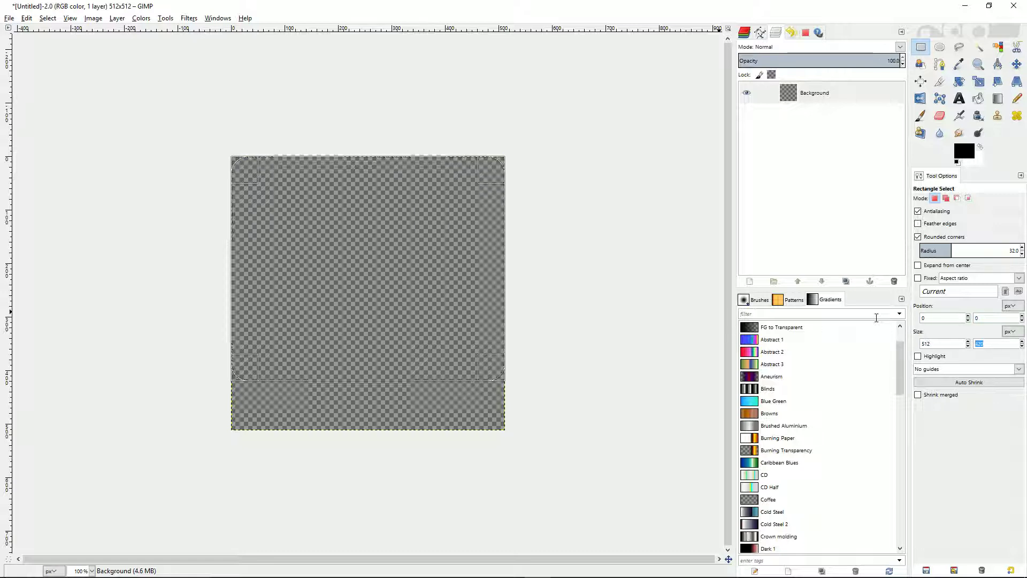
{"action": "type", "text": "512"}
{"action": "key", "text": "Tab"}
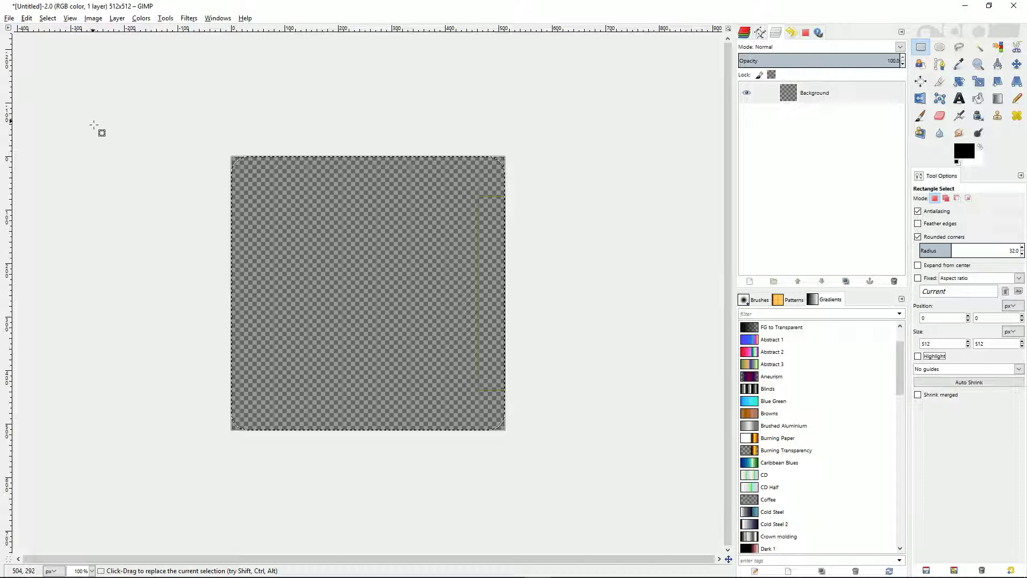
Shrink the rounded selection by 8 px from the image border.
{"action": "left_click", "coordinate": [48, 19]}
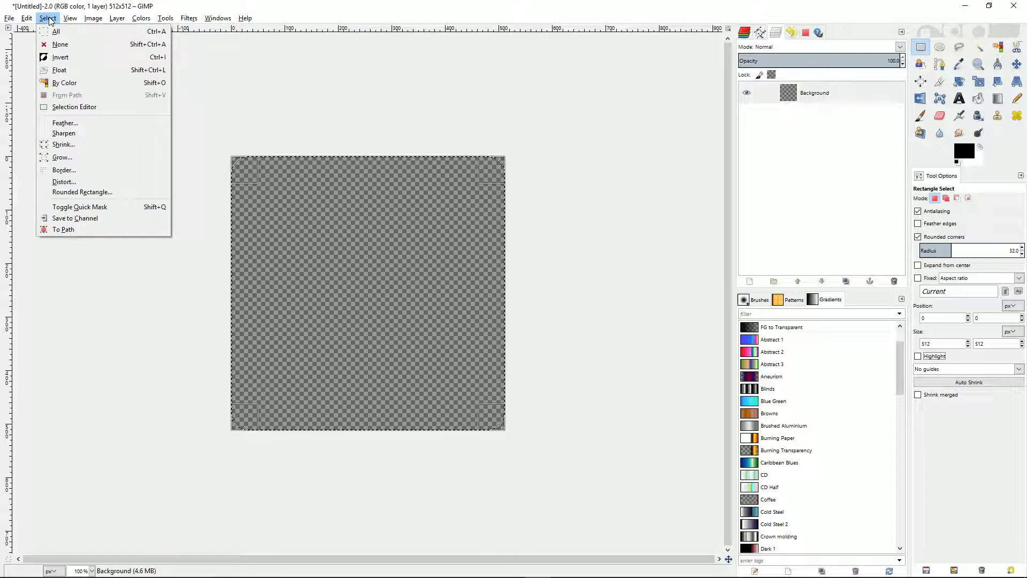
{"action": "left_click", "coordinate": [78, 145]}
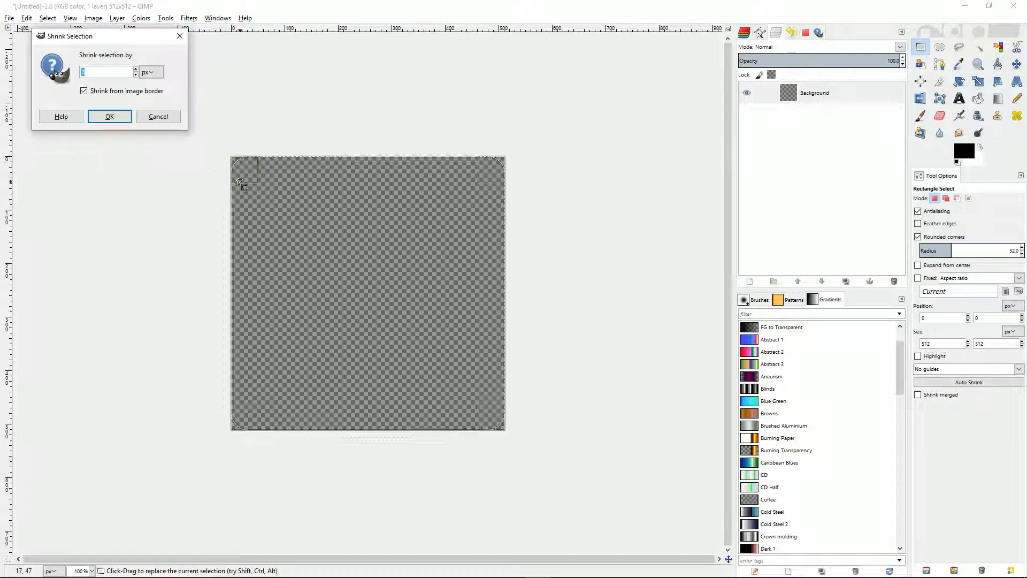
{"action": "type", "text": "8"}
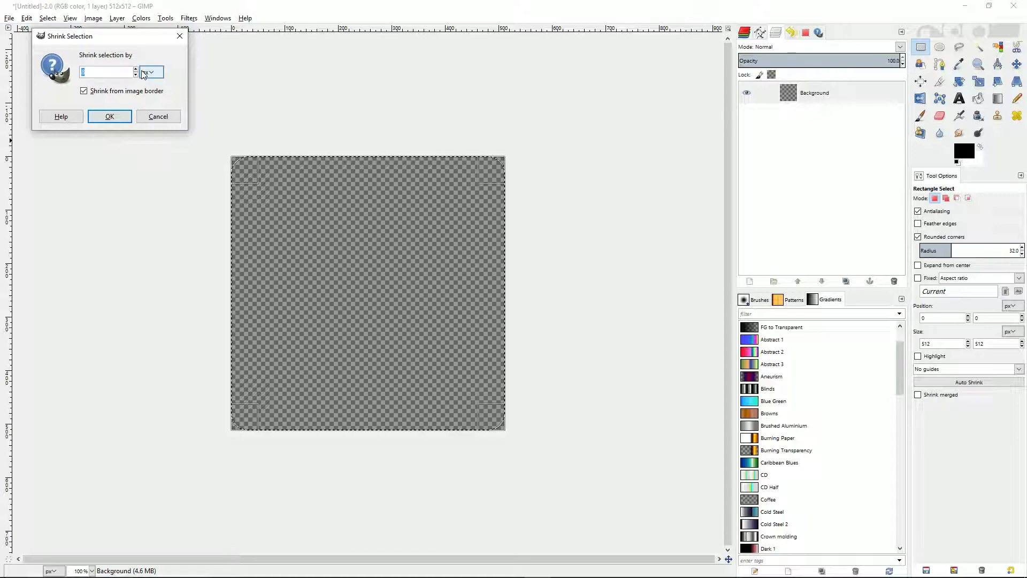
{"action": "type", "text": "8"}
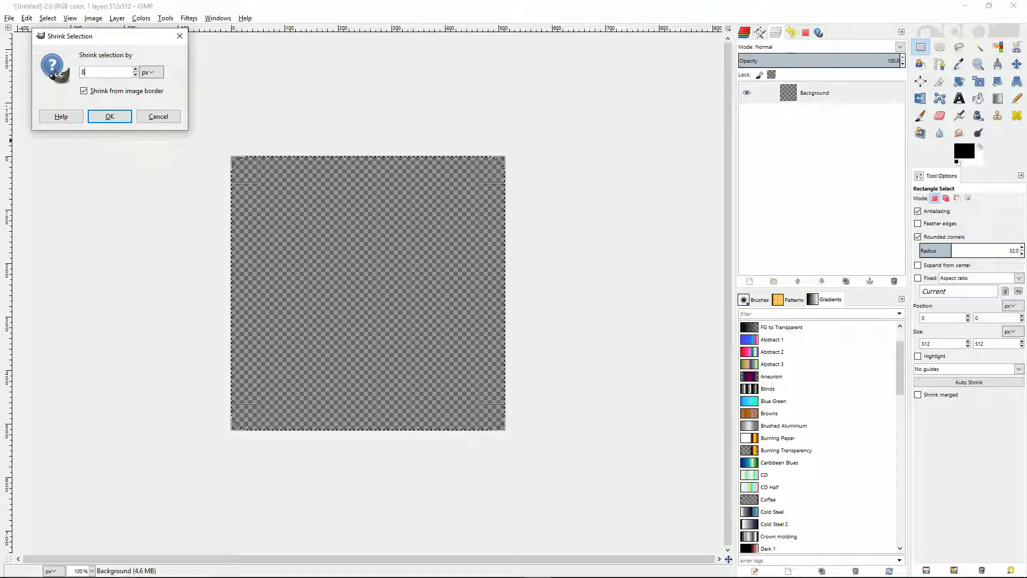
{"action": "left_click", "coordinate": [113, 117]}
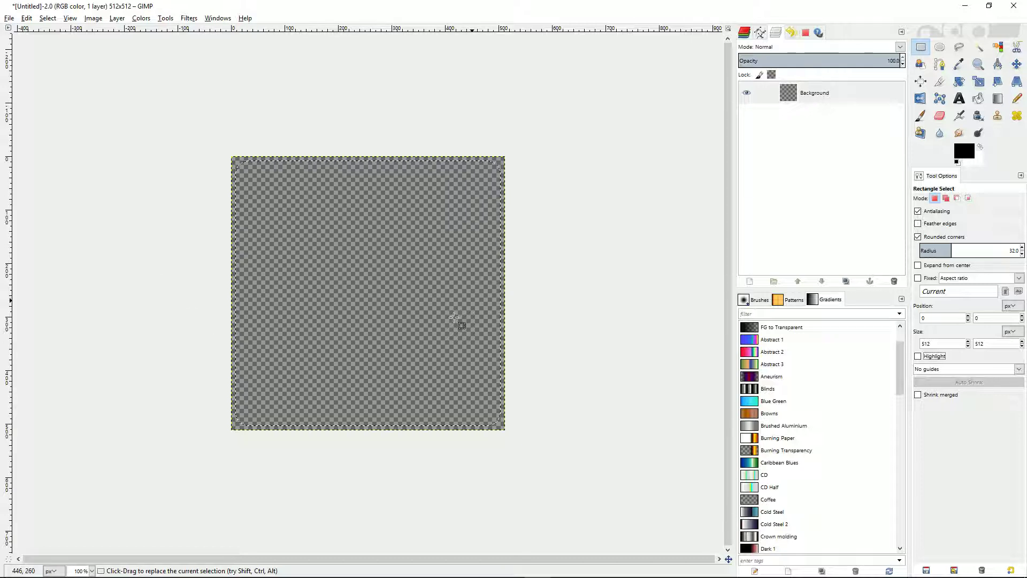
Use Bucket Fill with white as foreground to fill the shrunken selection.
{"action": "left_click", "coordinate": [978, 99]}
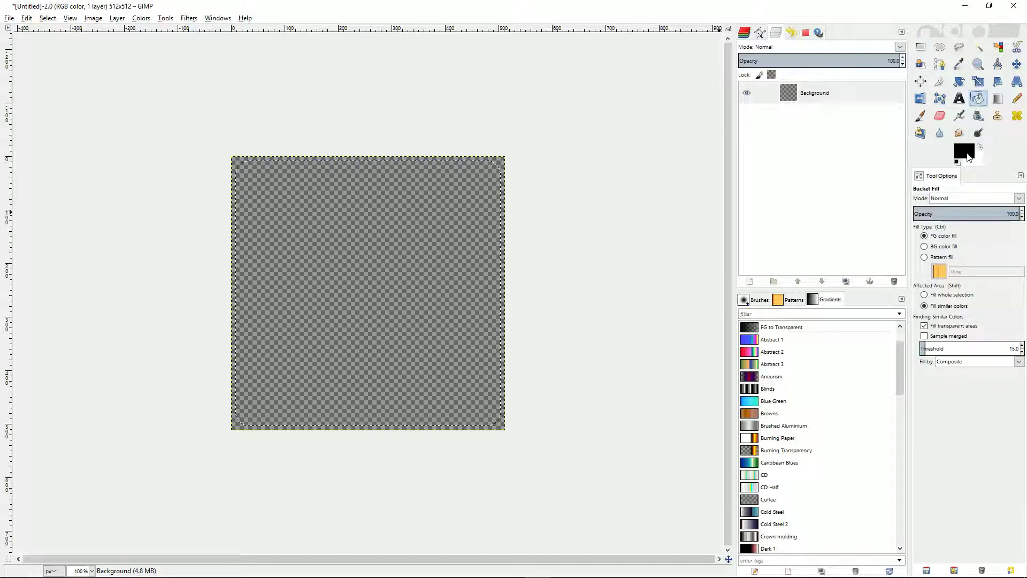
{"action": "left_click", "coordinate": [980, 147]}
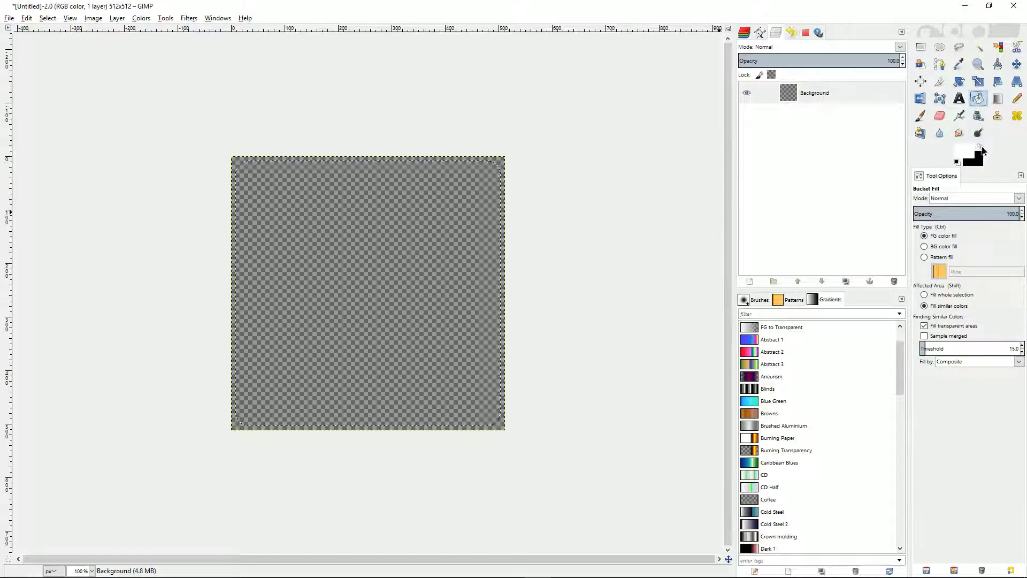
{"action": "left_click", "coordinate": [968, 155]}
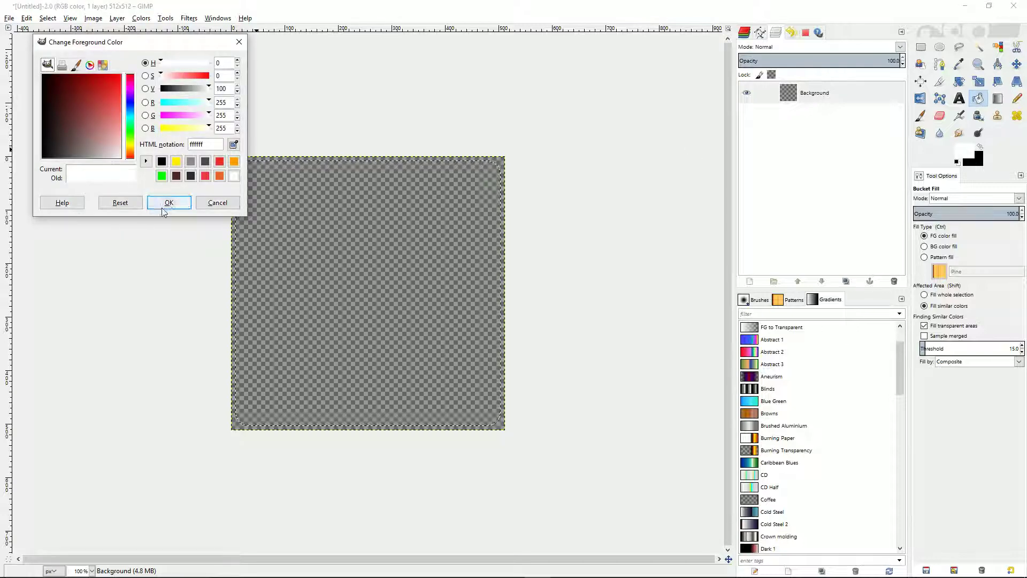
{"action": "left_click", "coordinate": [203, 202]}
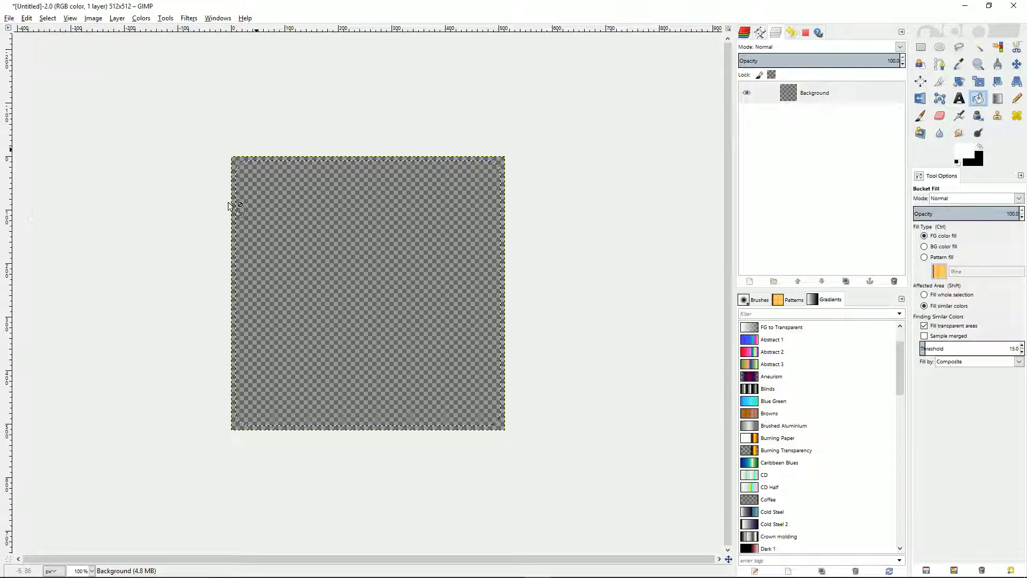
{"action": "left_click", "coordinate": [314, 244]}
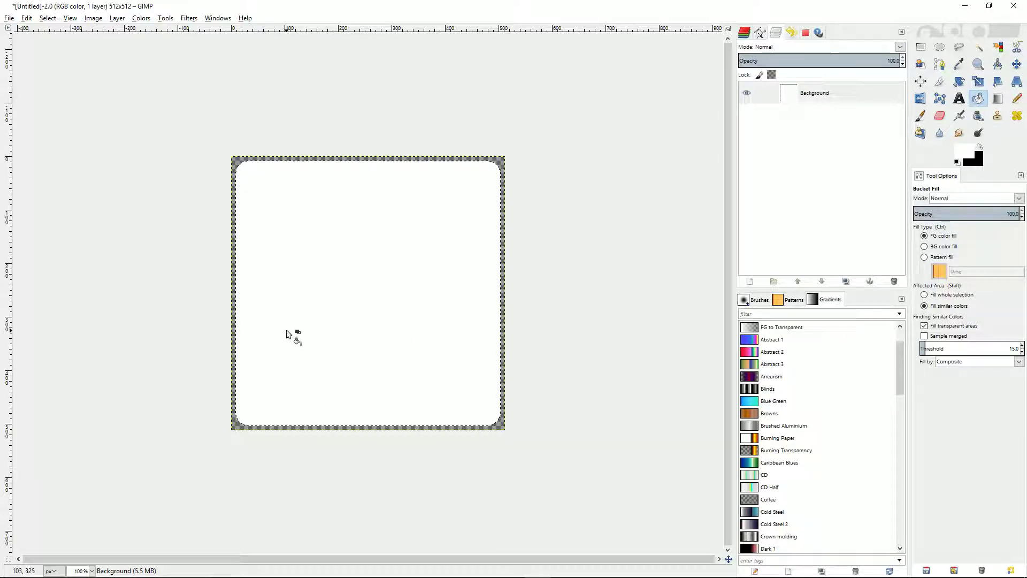
Export the image as rounded_square_2.png into the Pictures folder with default PNG settings.
{"action": "left_click", "coordinate": [9, 18]}
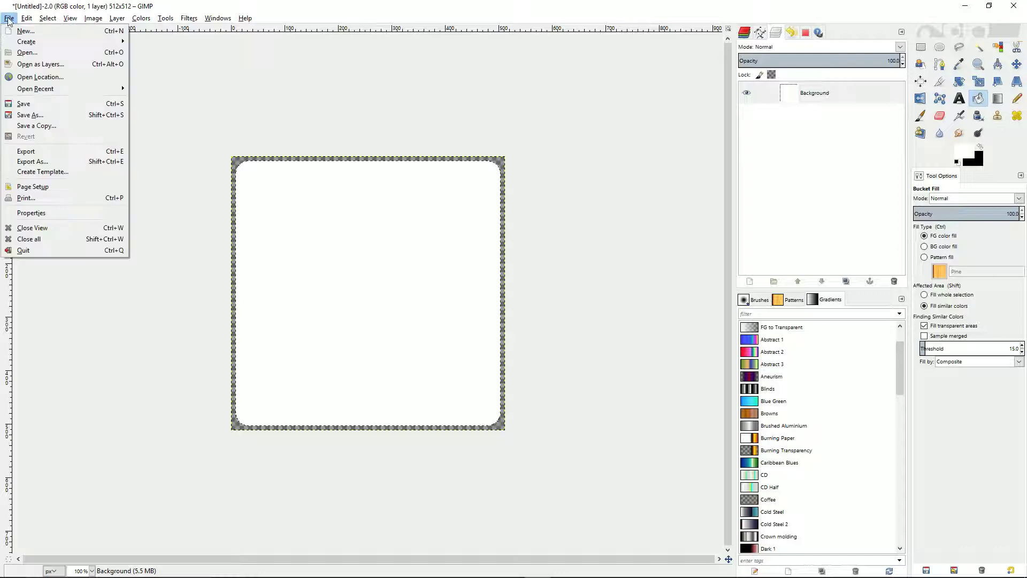
{"action": "left_click", "coordinate": [47, 155]}
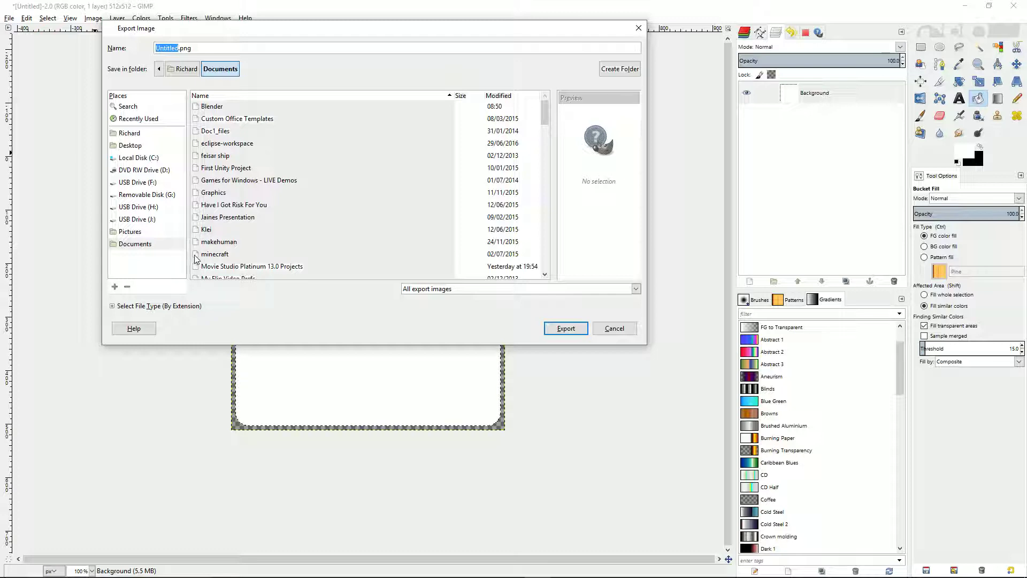
{"action": "left_click", "coordinate": [130, 232]}
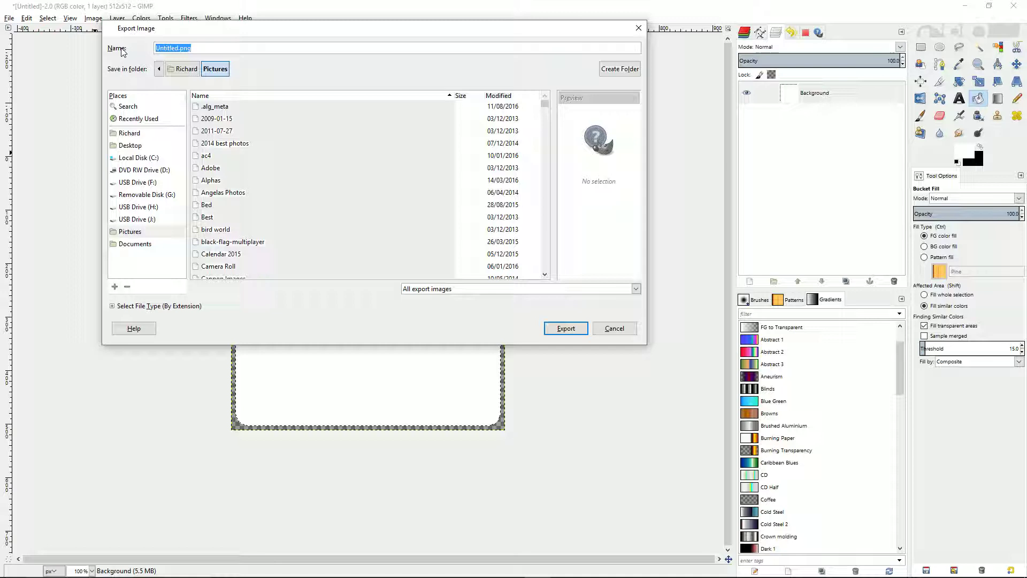
{"action": "type", "text": "round"}
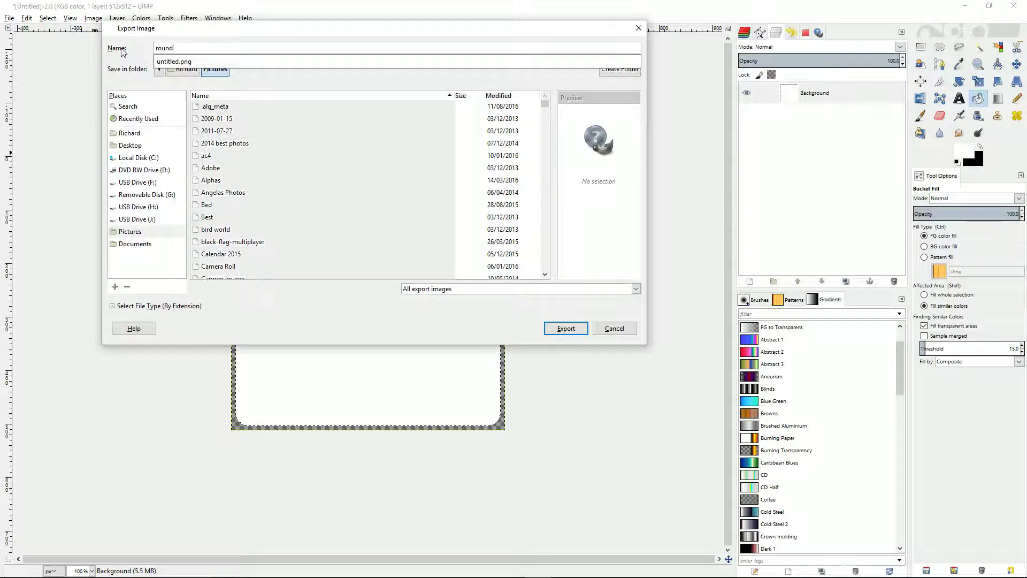
{"action": "type", "text": "ed_square_2"}
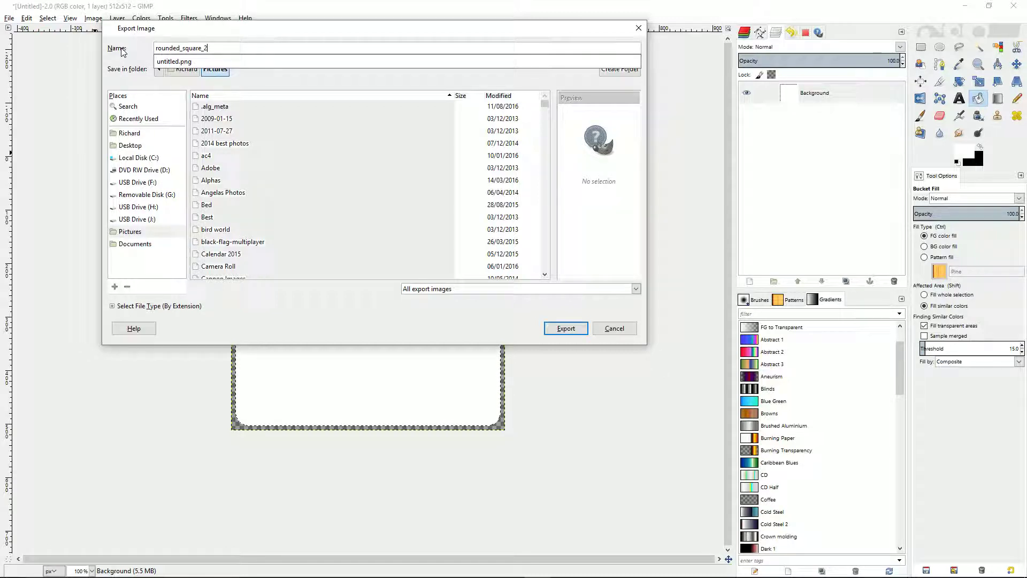
{"action": "left_click", "coordinate": [570, 332]}
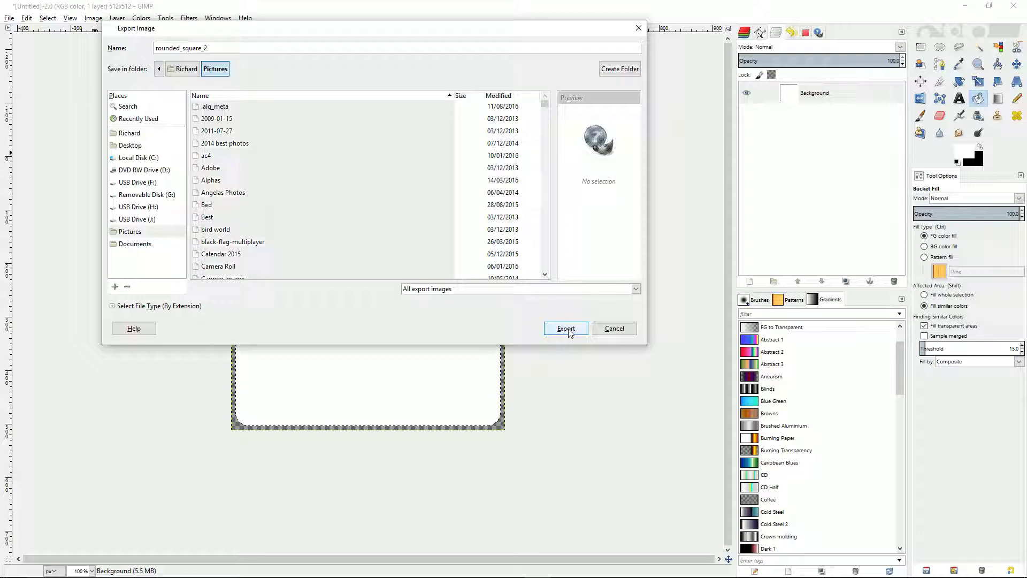
{"action": "left_click", "coordinate": [565, 329]}
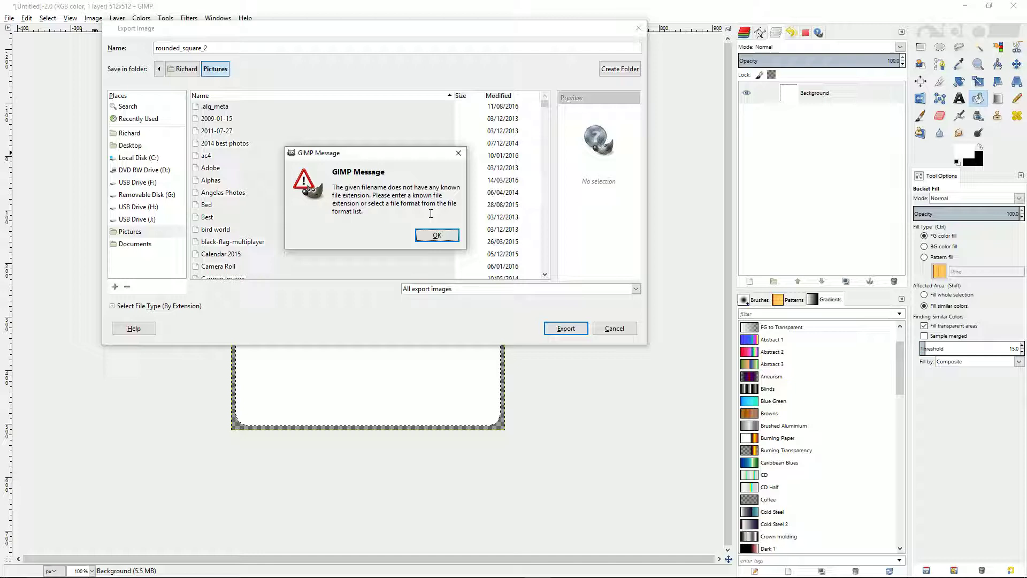
{"action": "left_click", "coordinate": [436, 235]}
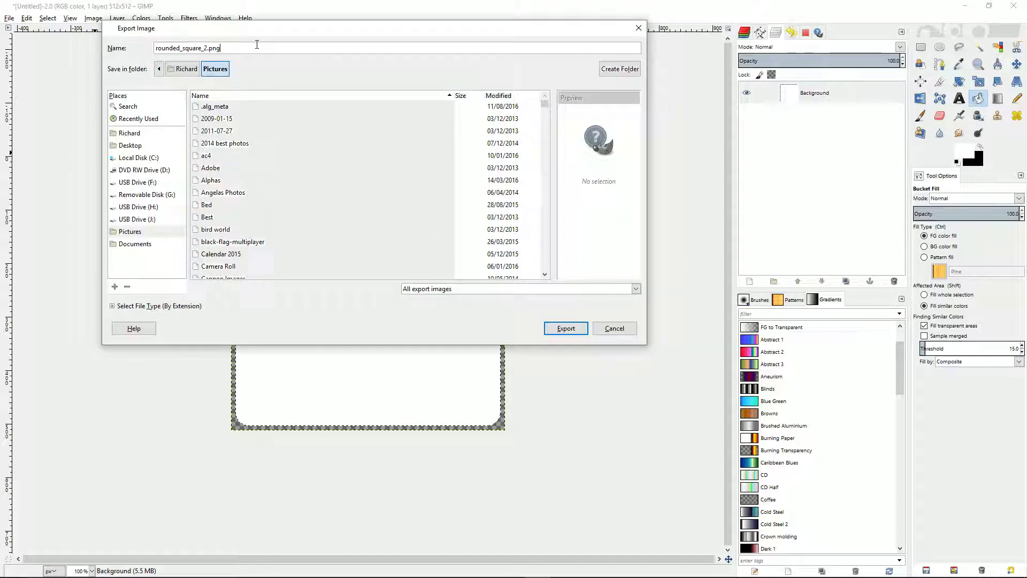
{"action": "left_click", "coordinate": [562, 330]}
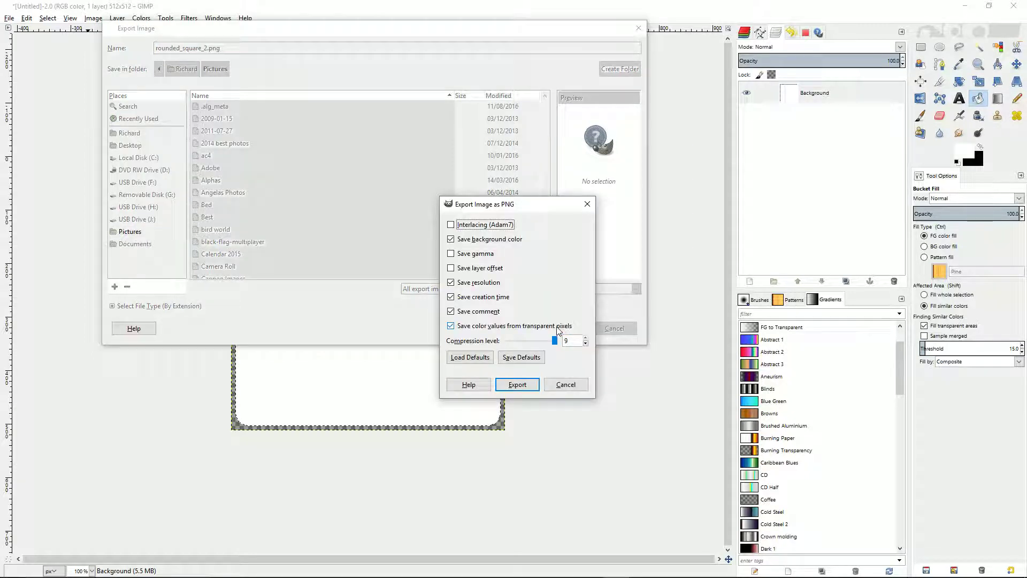
{"action": "left_click", "coordinate": [522, 387]}
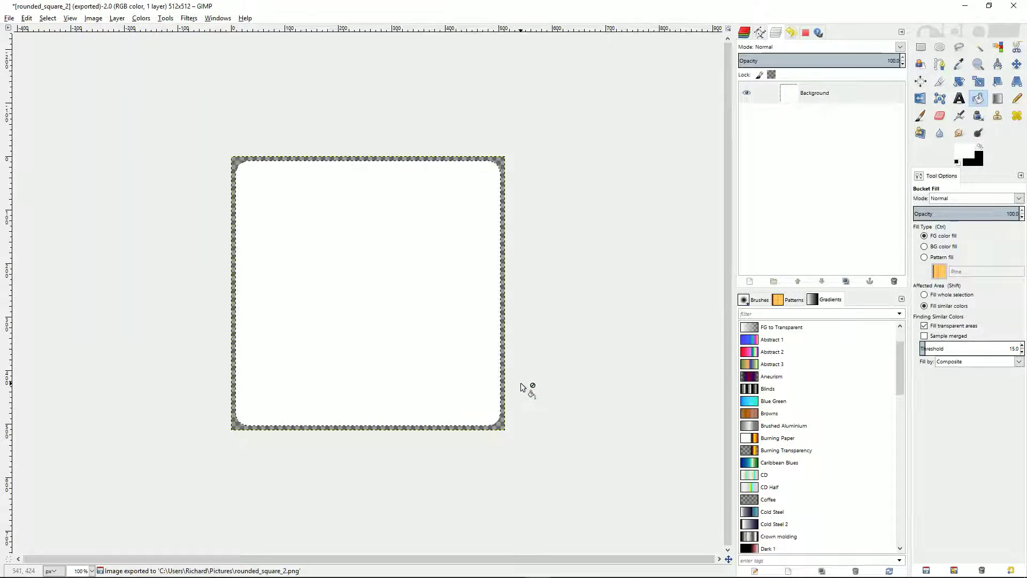
Find rounded_square_2.png in Explorer's Pictures folder, with Substance Painter behind Explorer.
{"action": "key", "text": "alt+Tab"}
{"action": "key", "text": "alt+Tab"}
{"action": "key", "text": "alt+Tab"}
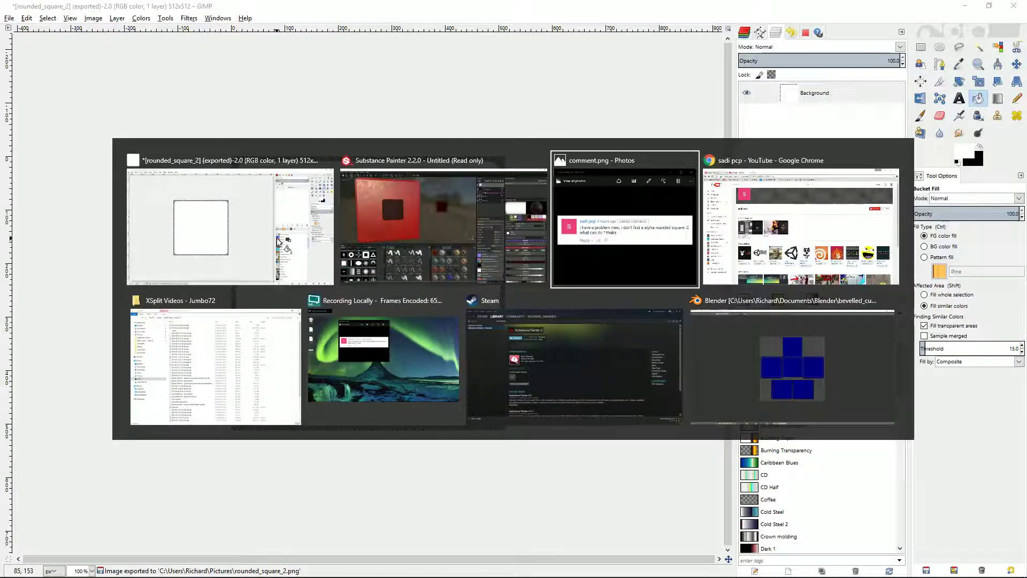
{"action": "key", "text": "alt+Tab"}
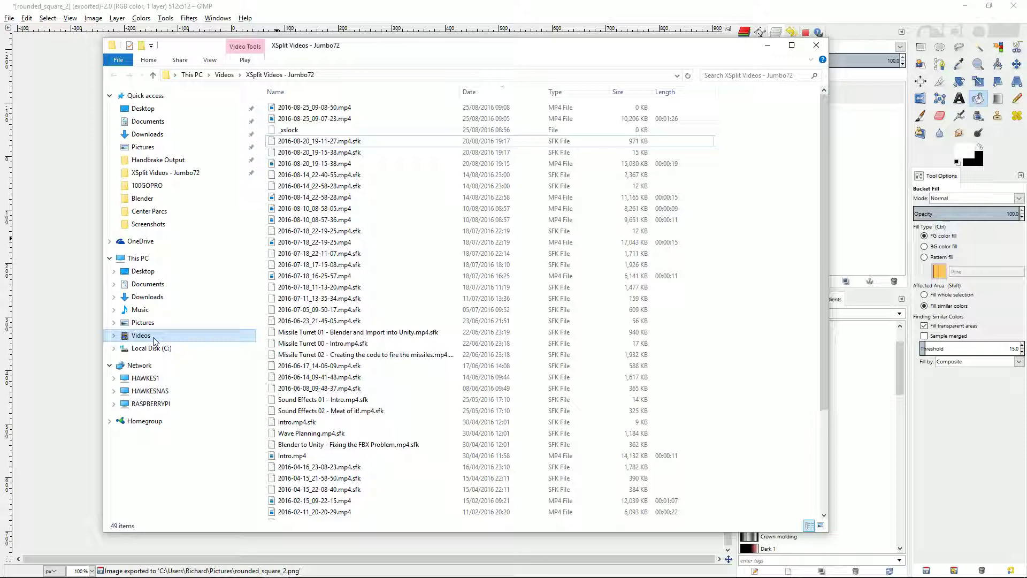
{"action": "left_click", "coordinate": [142, 323]}
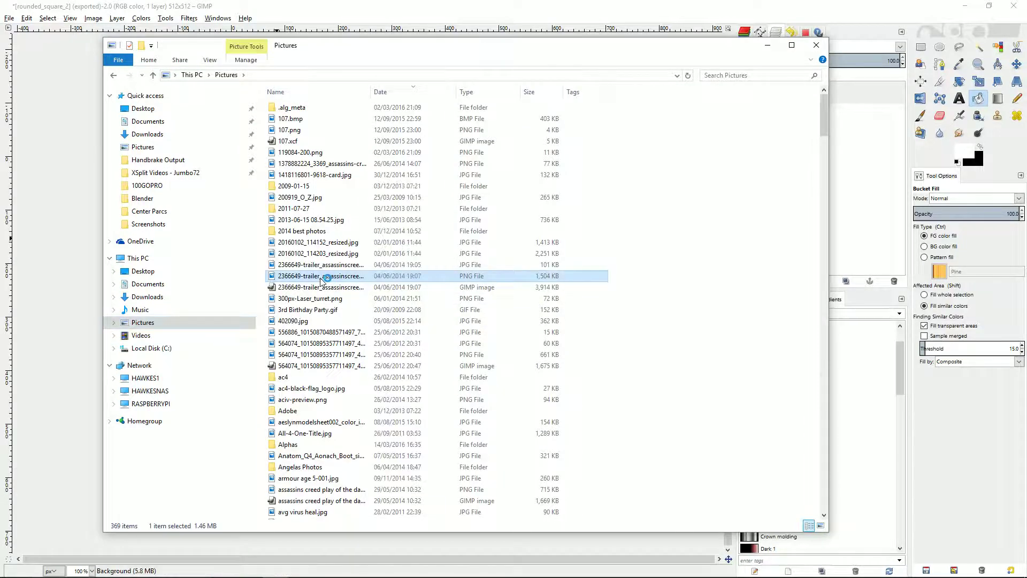
{"action": "type", "text": "rou"}
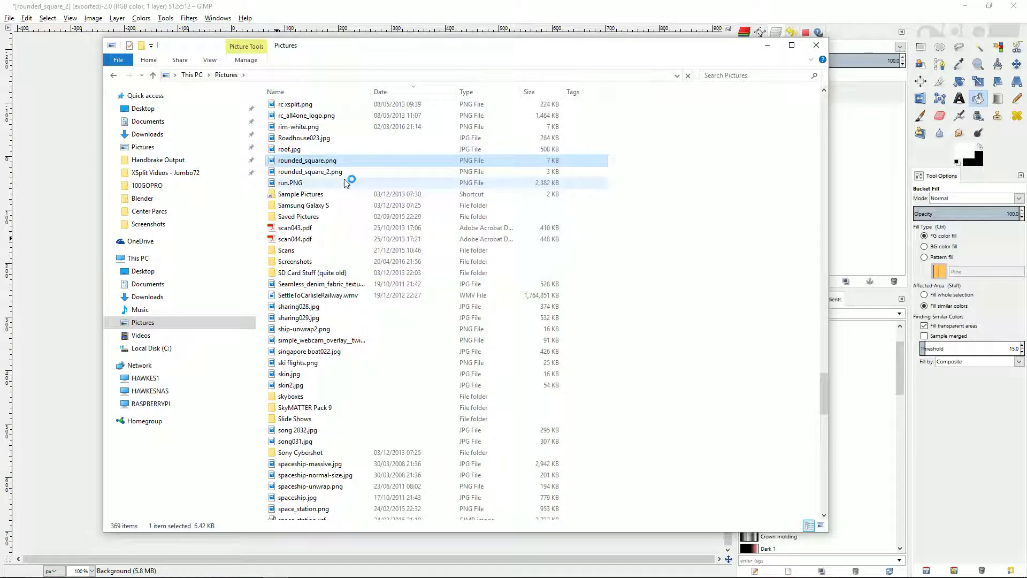
{"action": "left_click", "coordinate": [339, 171]}
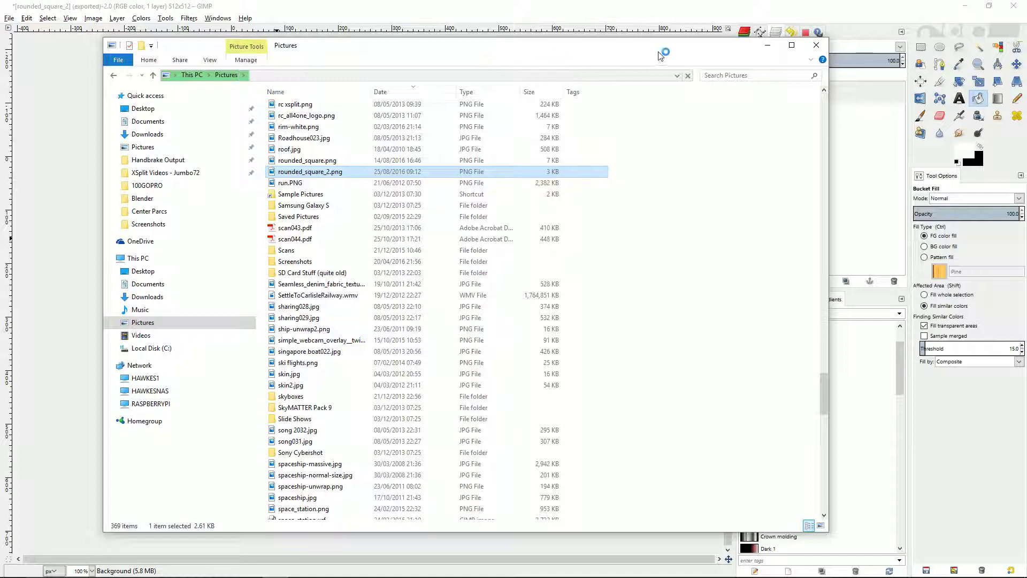
{"action": "mouse_move", "coordinate": [407, 568]}
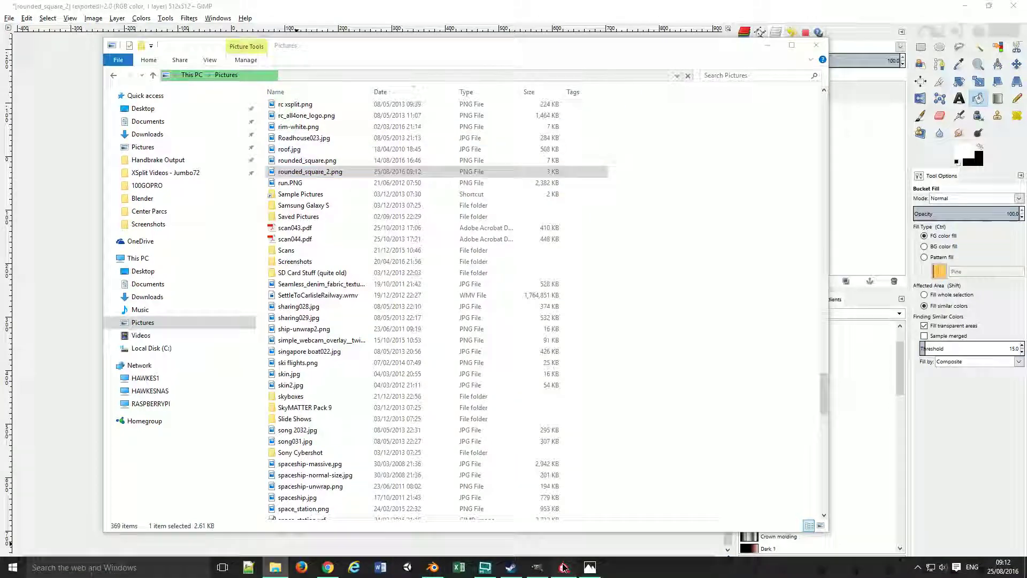
{"action": "left_click", "coordinate": [538, 568]}
{"action": "key", "text": "alt+Tab"}
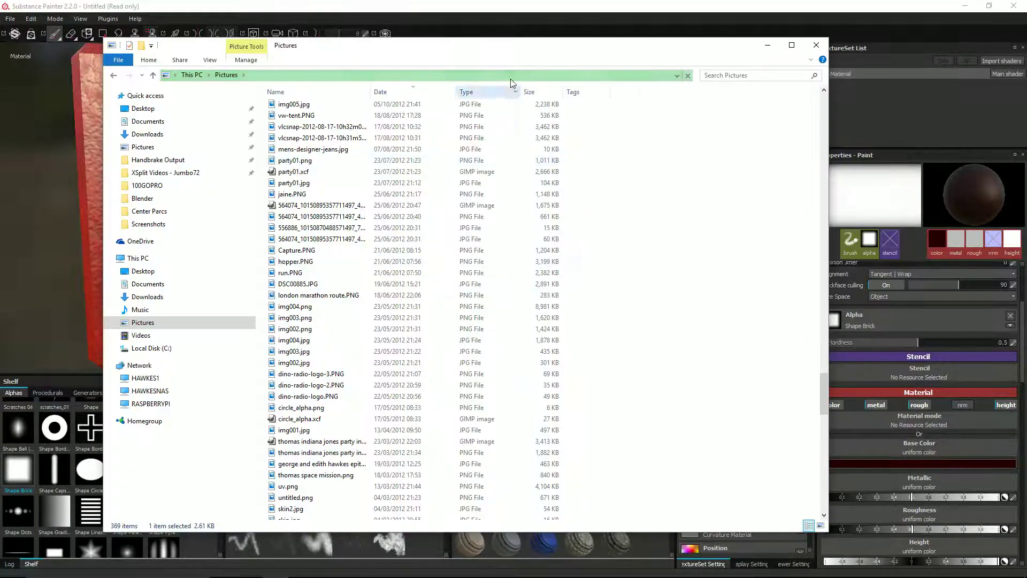
Drag rounded_square_2.png from Explorer into Substance Painter's Alphas shelf and bring the project forward.
{"action": "left_click_drag", "start_coordinate": [455, 52], "coordinate": [661, 57]}
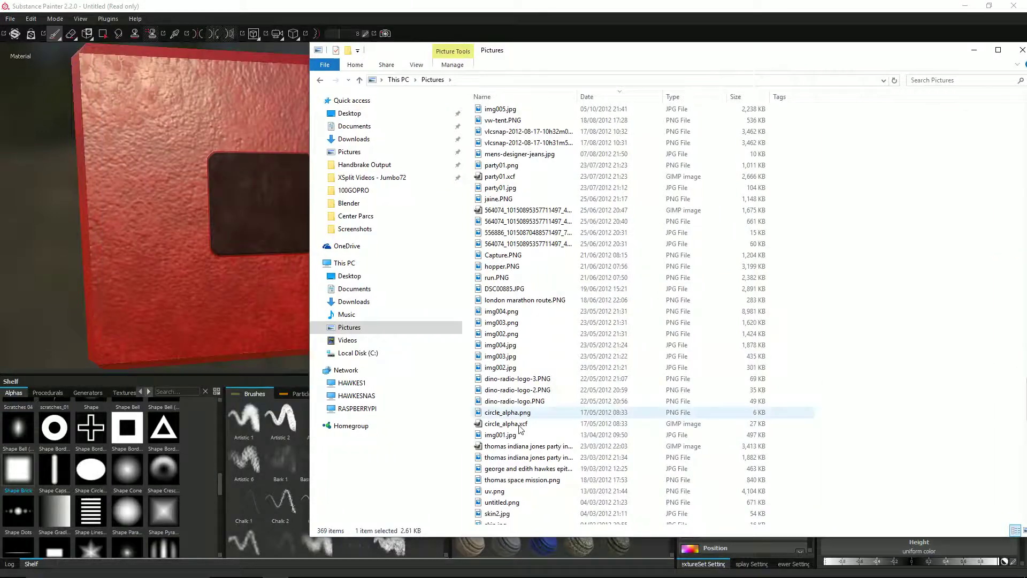
{"action": "type", "text": "roofru"}
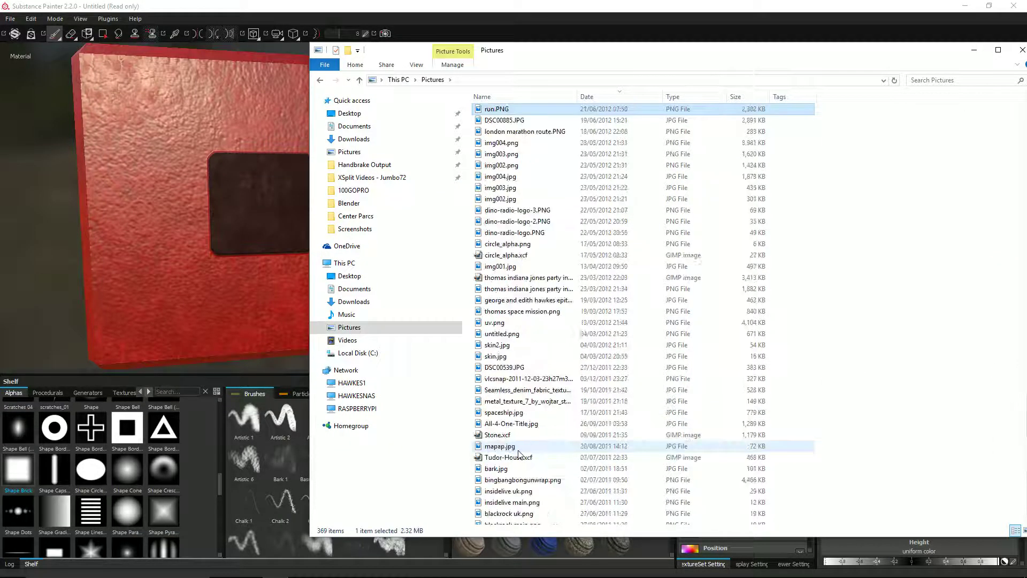
{"action": "type", "text": "rou"}
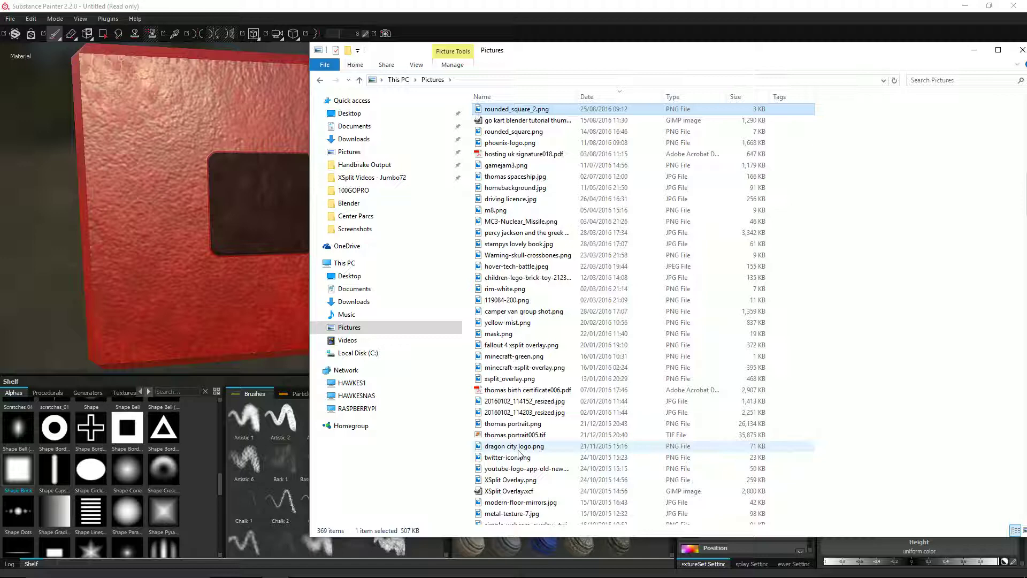
{"action": "scroll", "coordinate": [496, 112], "scroll_direction": "up", "scroll_amount": 1}
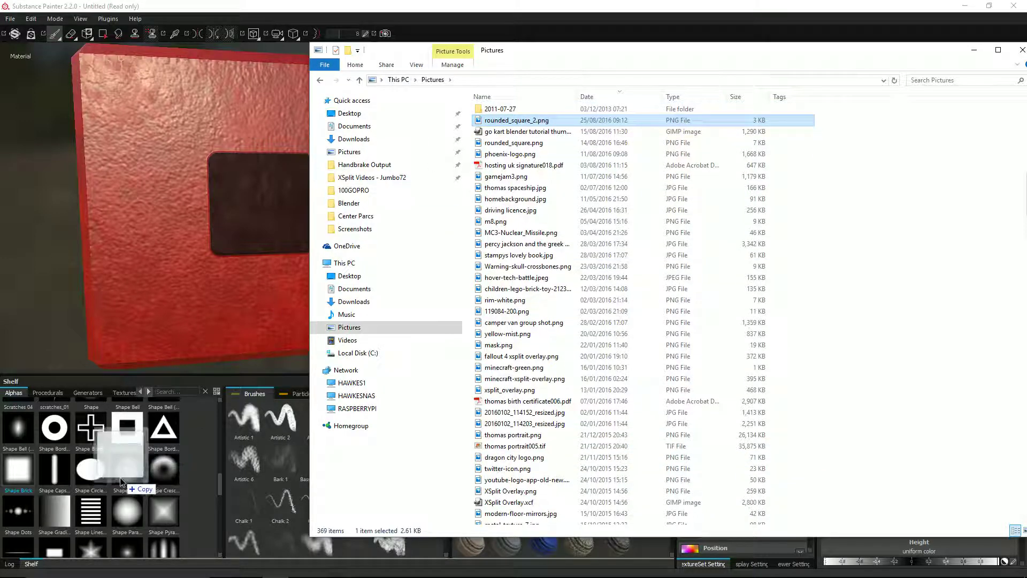
{"action": "left_click_drag", "start_coordinate": [538, 121], "coordinate": [1, 465]}
{"action": "left_click_drag", "start_coordinate": [21, 397], "coordinate": [16, 396]}
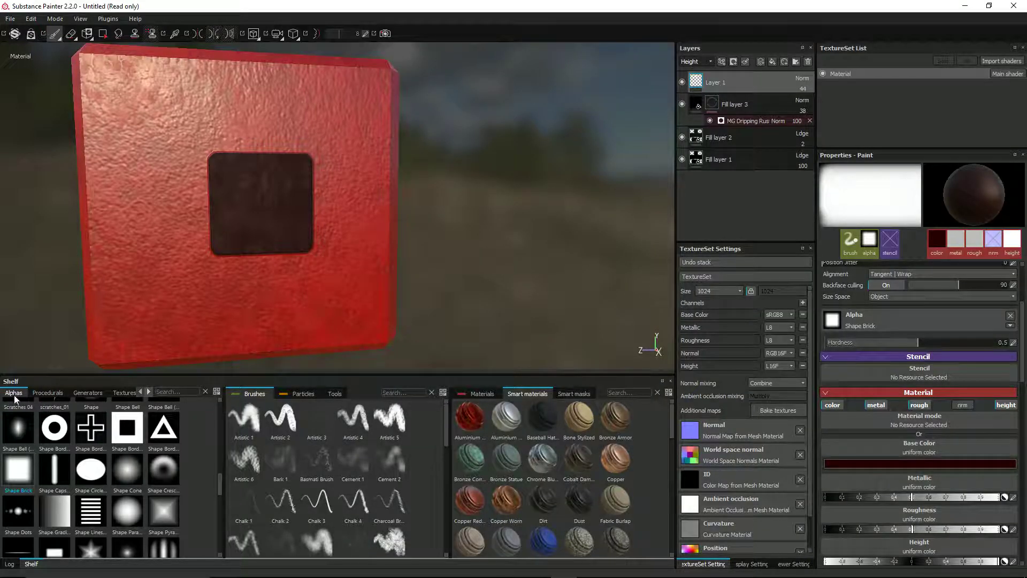
{"action": "key", "text": "alt+Tab"}
{"action": "left_click_drag", "start_coordinate": [525, 136], "coordinate": [118, 480]}
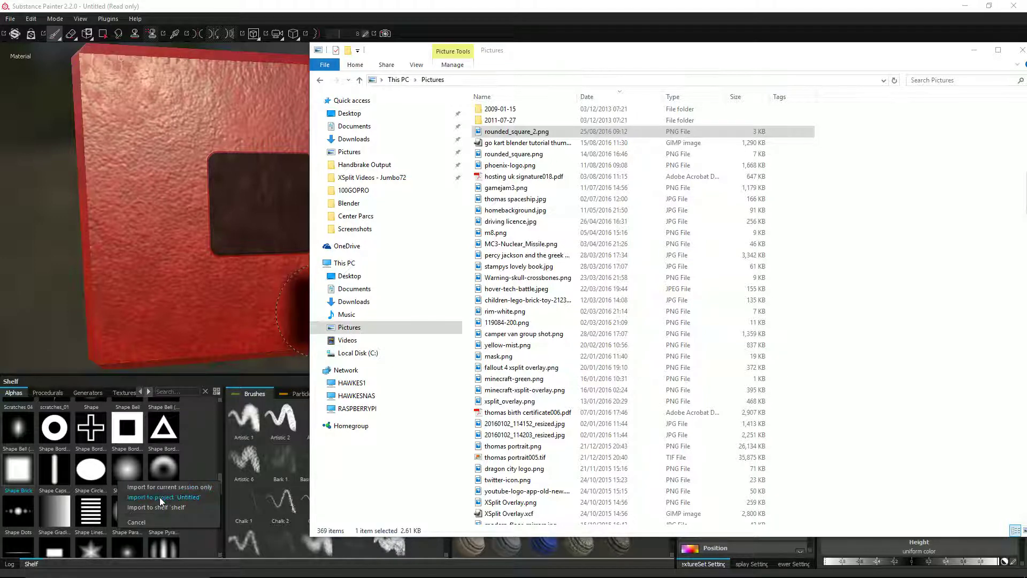
{"action": "left_click", "coordinate": [198, 40]}
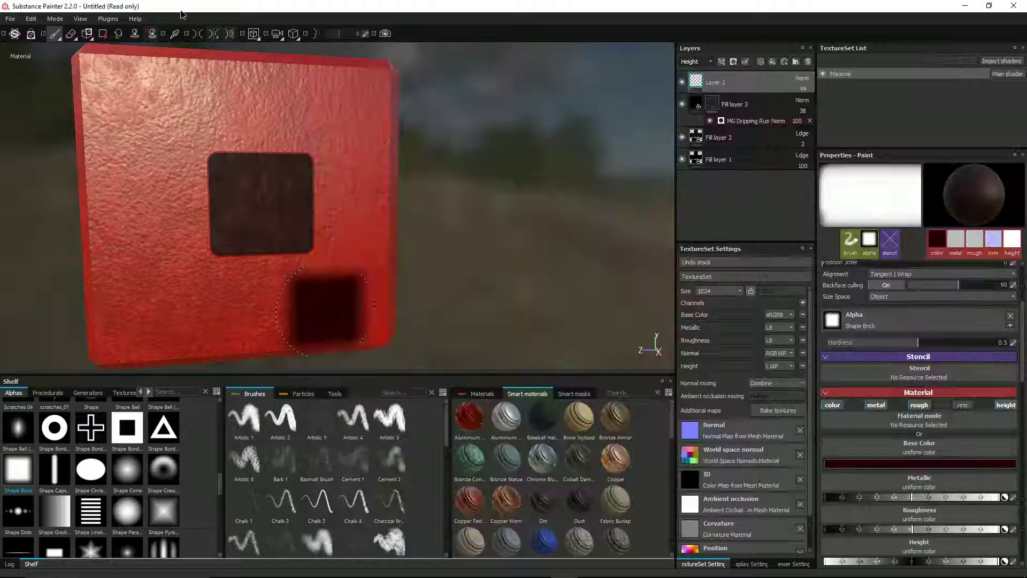
{"action": "left_click", "coordinate": [9, 19]}
Save the Substance Painter project as bevelled_cube.
{"action": "left_click", "coordinate": [28, 105]}
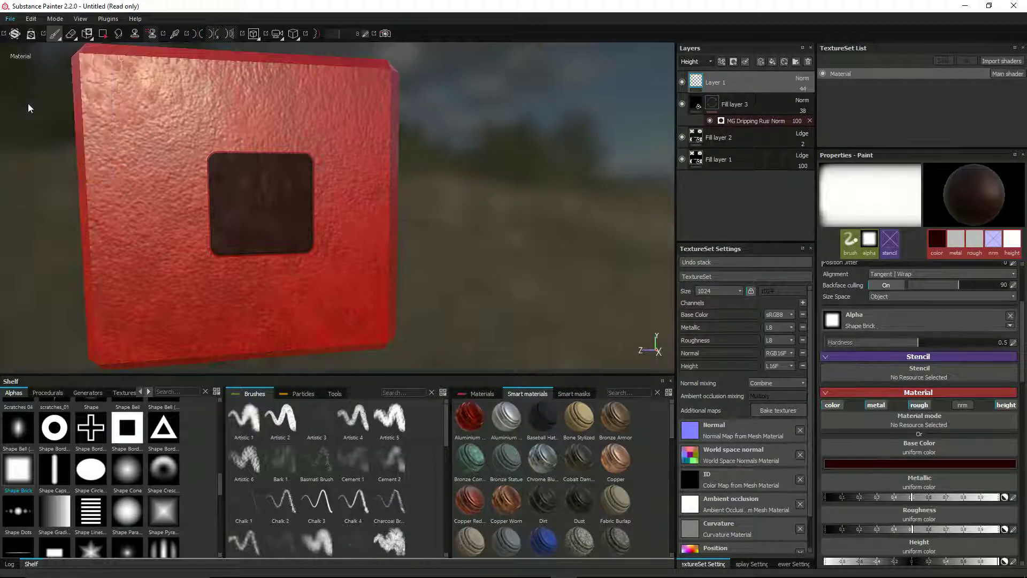
{"action": "left_click", "coordinate": [118, 252]}
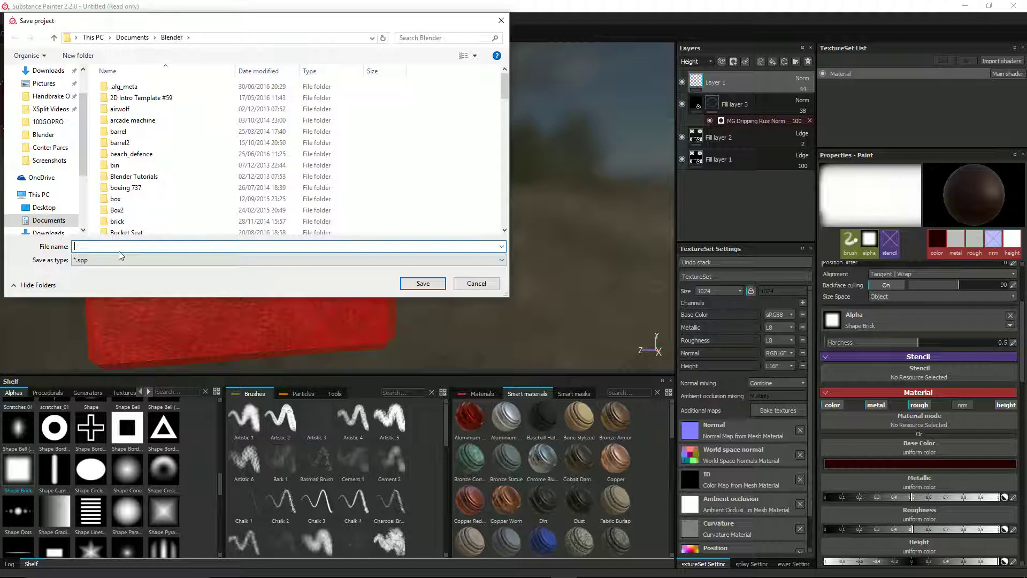
{"action": "type", "text": "bevelled_cub"}
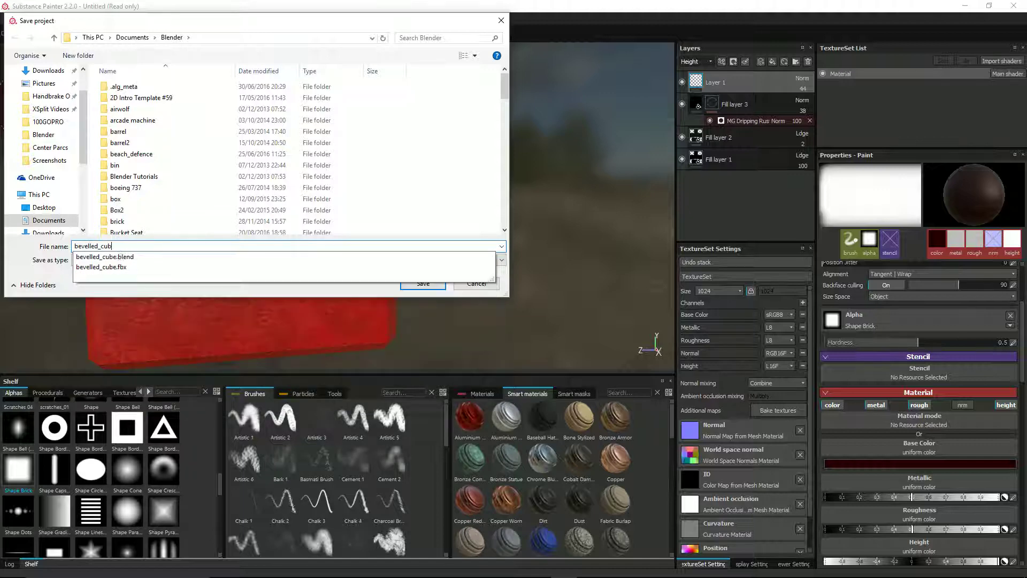
{"action": "type", "text": "e"}
{"action": "left_click", "coordinate": [180, 274]}
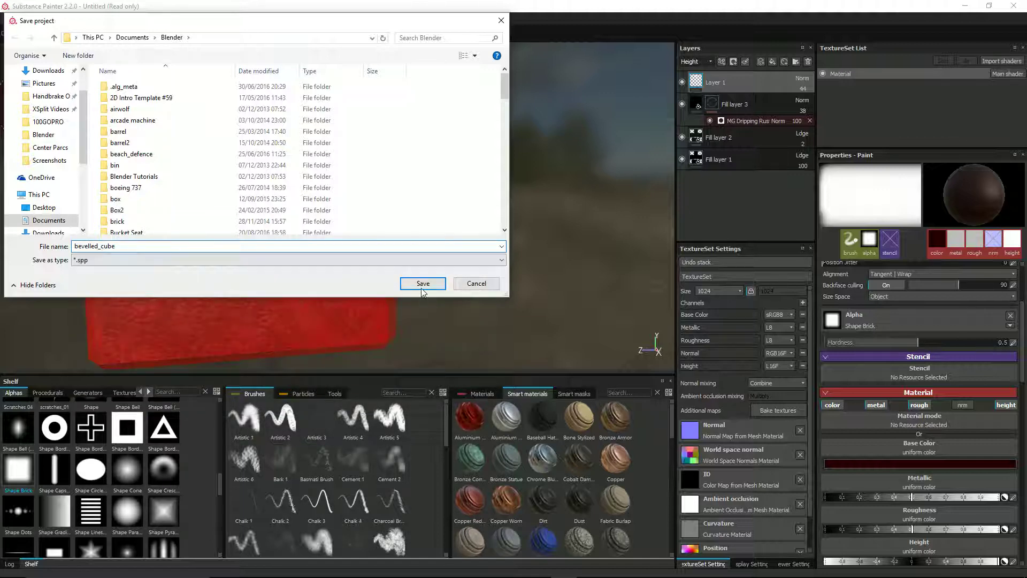
{"action": "left_click", "coordinate": [421, 284]}
Import rounded_square_2.png from the file browser to the shelf, then return to GIMP.
{"action": "key", "text": "alt+Tab"}
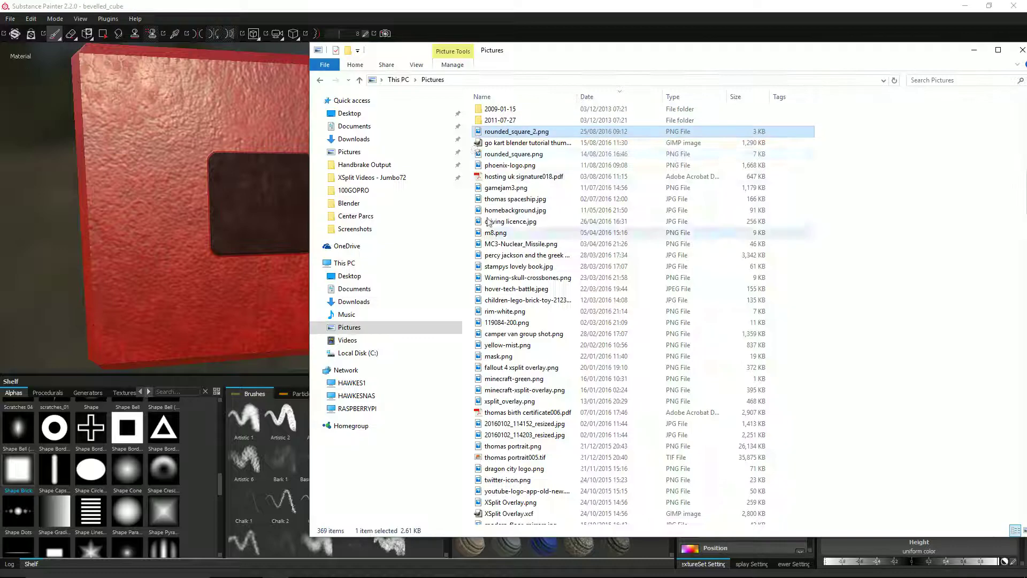
{"action": "mouse_move", "coordinate": [490, 134]}
{"action": "left_mouse_down"}
{"action": "mouse_move", "coordinate": [320, 275]}
{"action": "mouse_move", "coordinate": [110, 484]}
{"action": "left_mouse_up"}
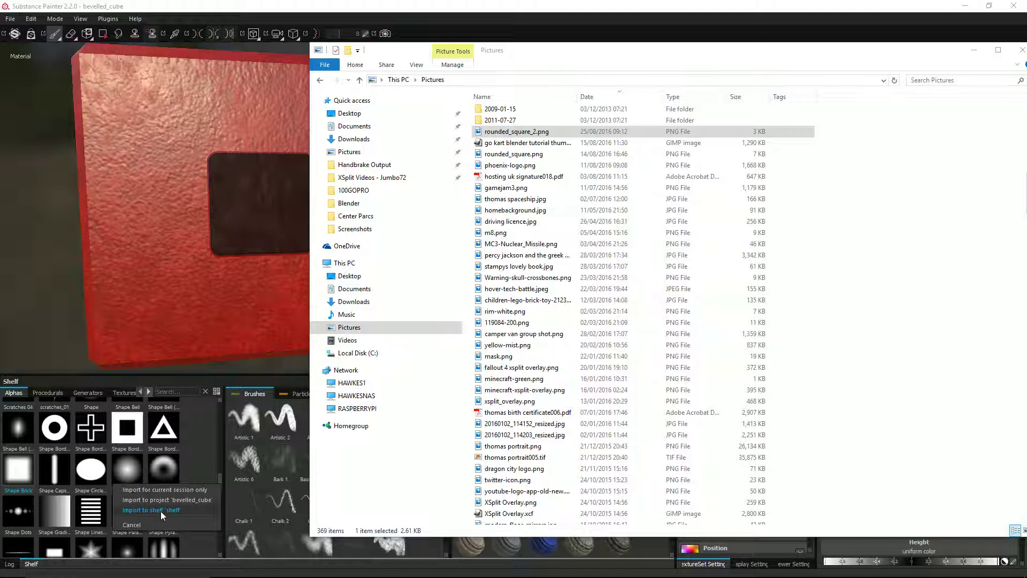
{"action": "left_click", "coordinate": [160, 511]}
{"action": "key", "text": "alt+Tab"}
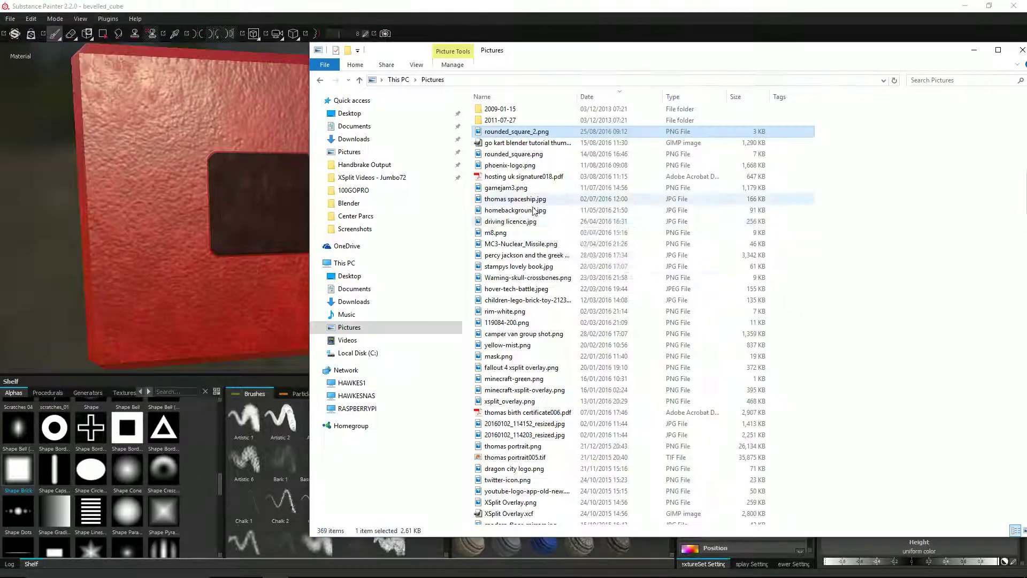
{"action": "key", "text": "alt+Tab"}
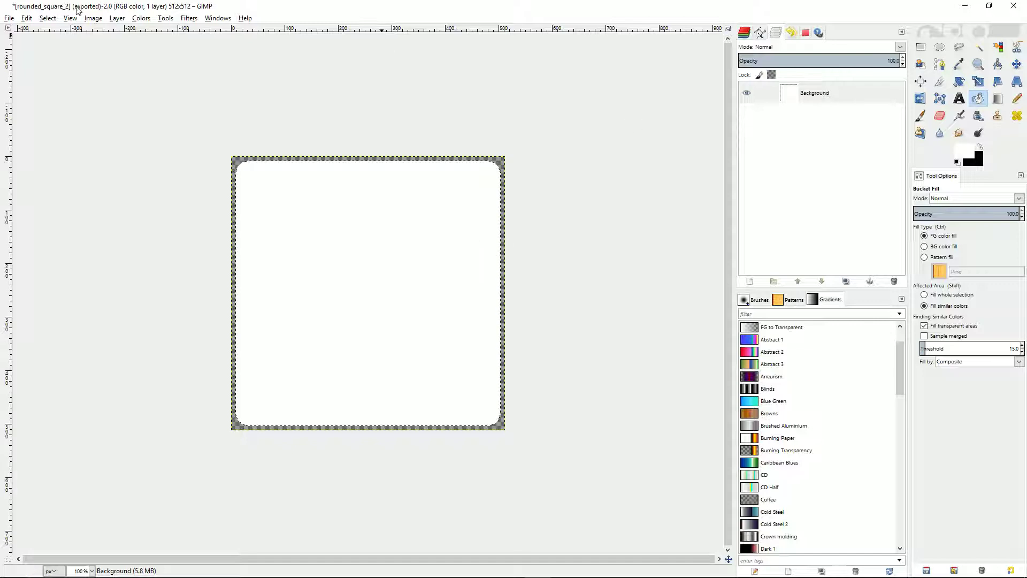
Hide the Background layer and clear the existing rounded selection.
{"action": "left_click", "coordinate": [747, 95]}
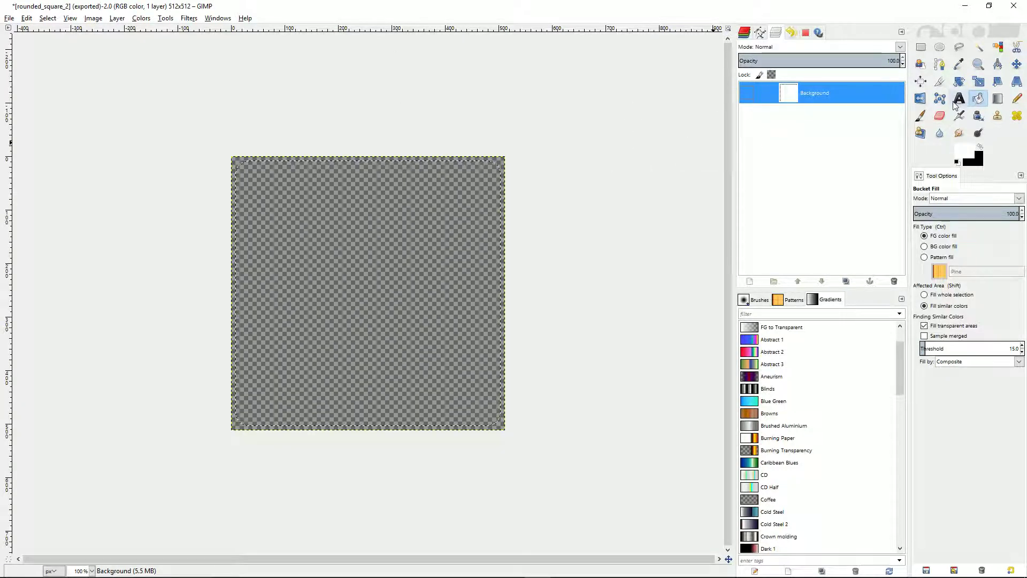
{"action": "left_click", "coordinate": [959, 47]}
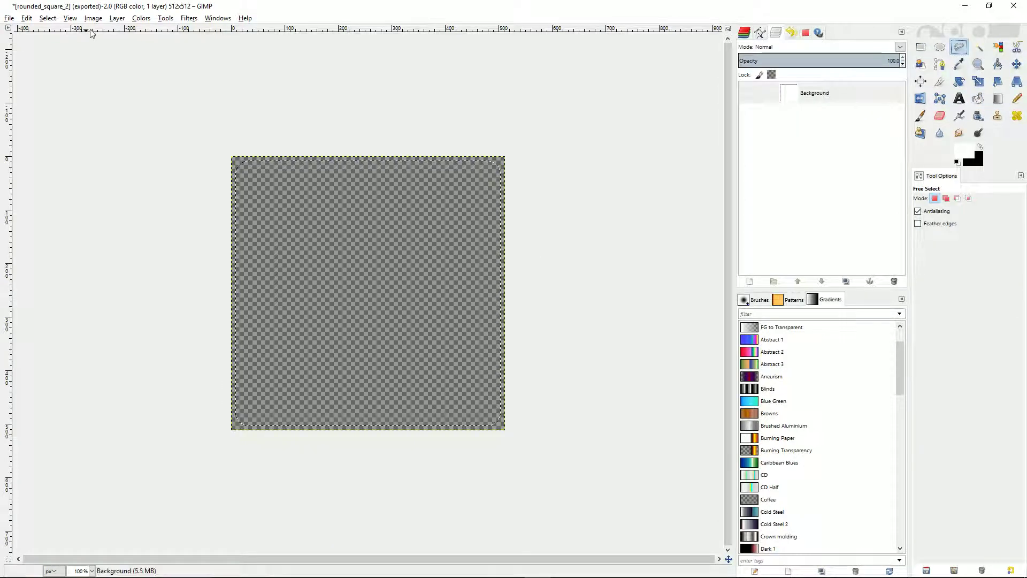
{"action": "left_click", "coordinate": [47, 18]}
{"action": "left_click", "coordinate": [56, 51]}
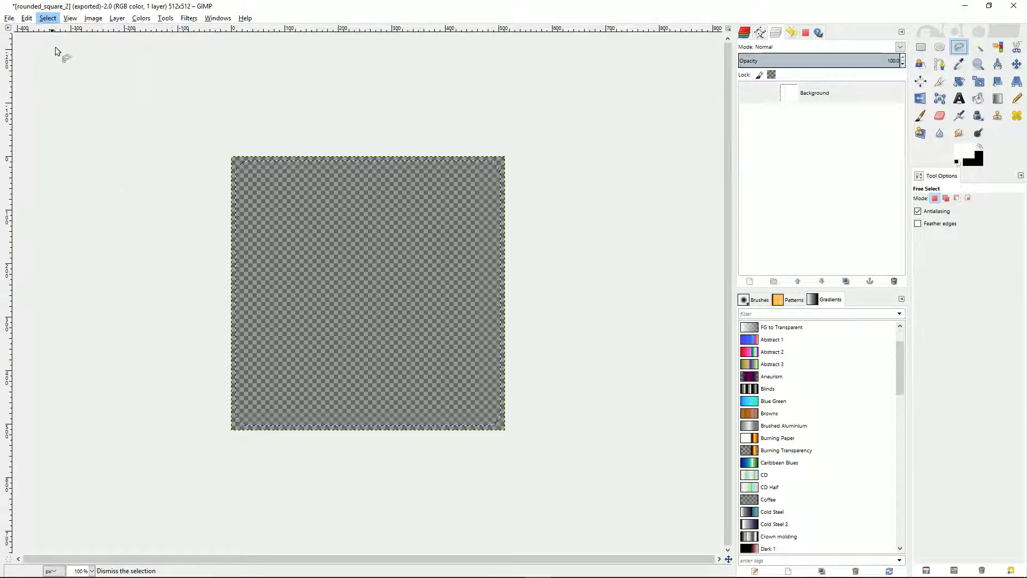
Free-select a jagged zigzag polygon outline on the canvas.
{"action": "left_click", "coordinate": [259, 293]}
{"action": "left_click", "coordinate": [339, 219]}
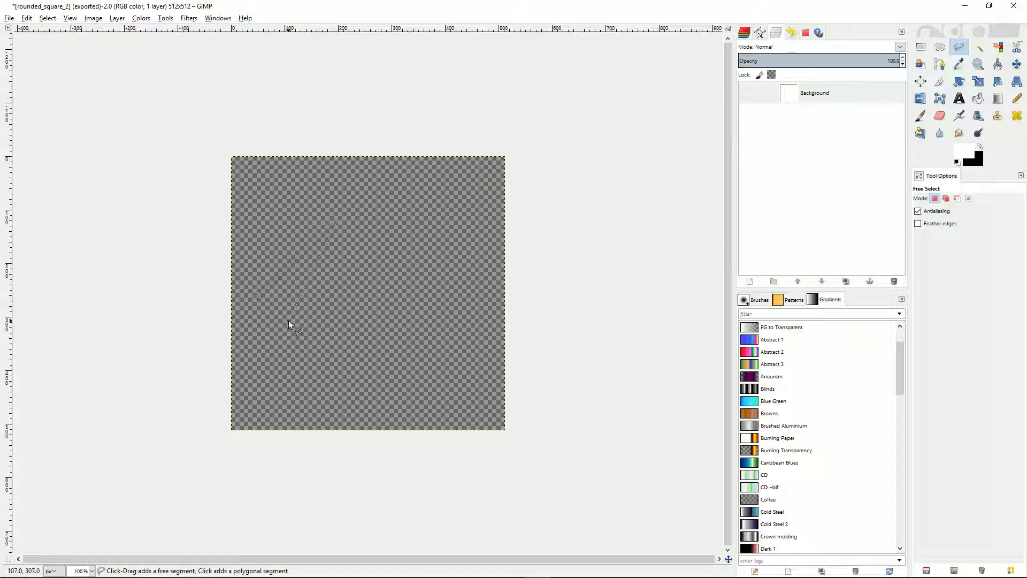
{"action": "left_click", "coordinate": [287, 321]}
{"action": "left_click", "coordinate": [427, 222]}
{"action": "left_click", "coordinate": [366, 340]}
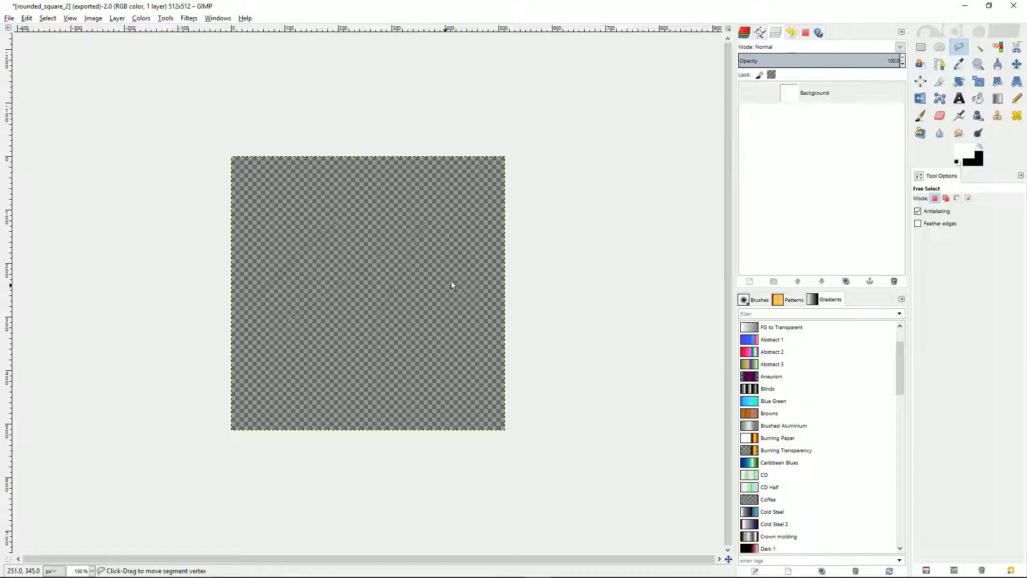
{"action": "left_click", "coordinate": [434, 392]}
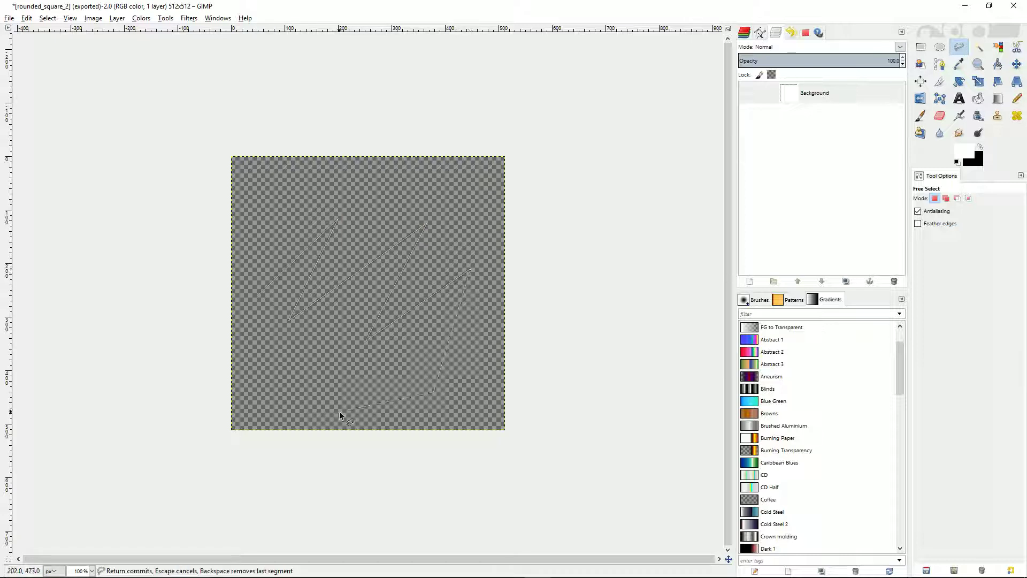
{"action": "left_click", "coordinate": [309, 346]}
{"action": "left_click", "coordinate": [266, 362]}
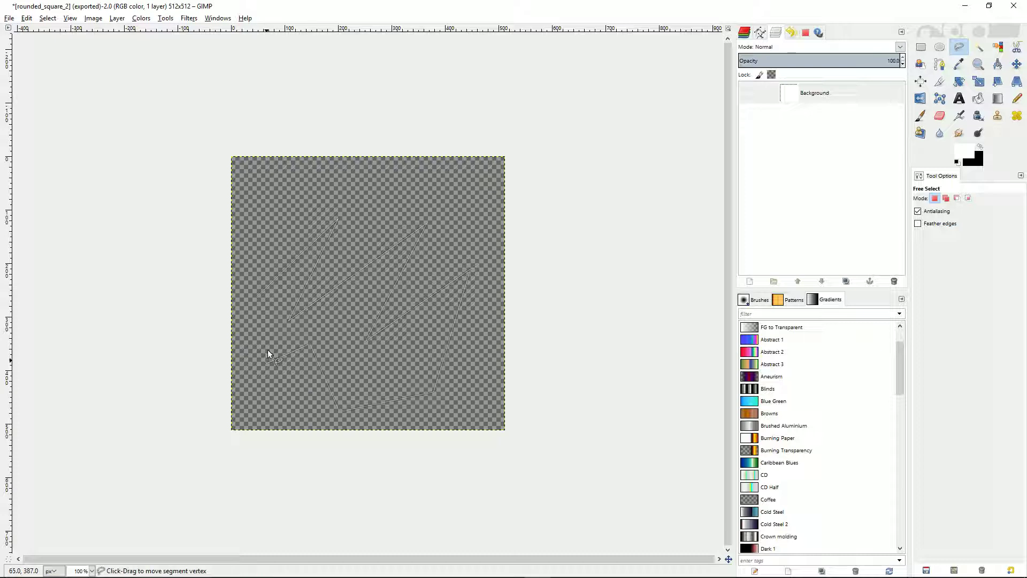
{"action": "left_click", "coordinate": [255, 294]}
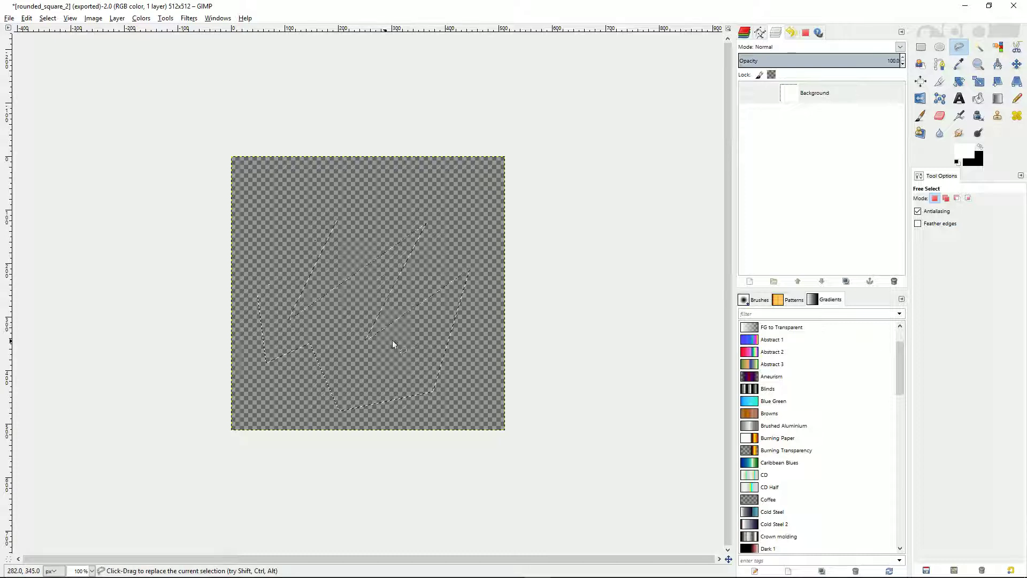
Add a new layer named 'zig zag' and bucket-fill the zigzag selection with white.
{"action": "key", "text": "shift+b"}
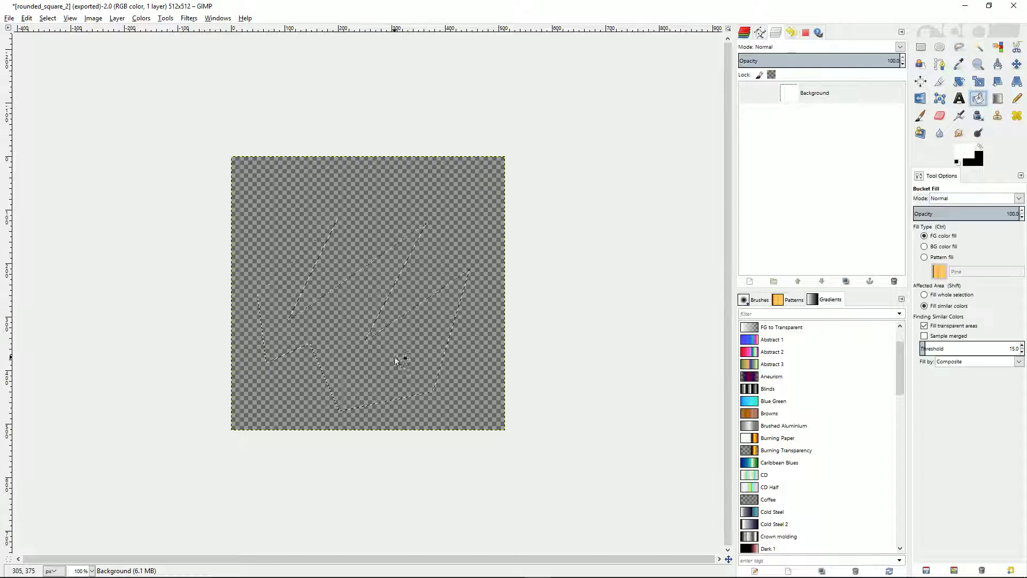
{"action": "left_click", "coordinate": [395, 358]}
{"action": "key", "text": "ctrl"}
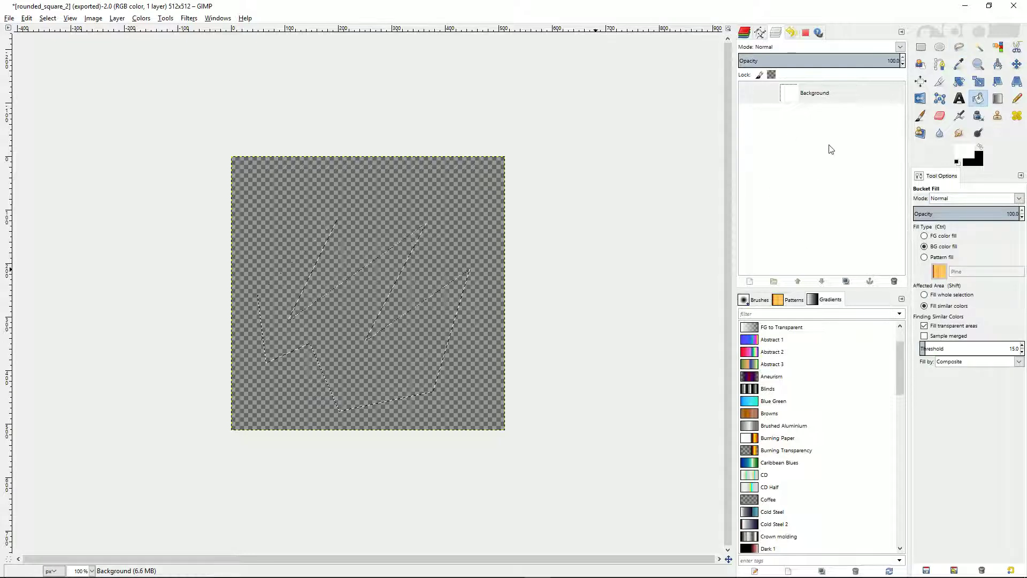
{"action": "left_click", "coordinate": [750, 282]}
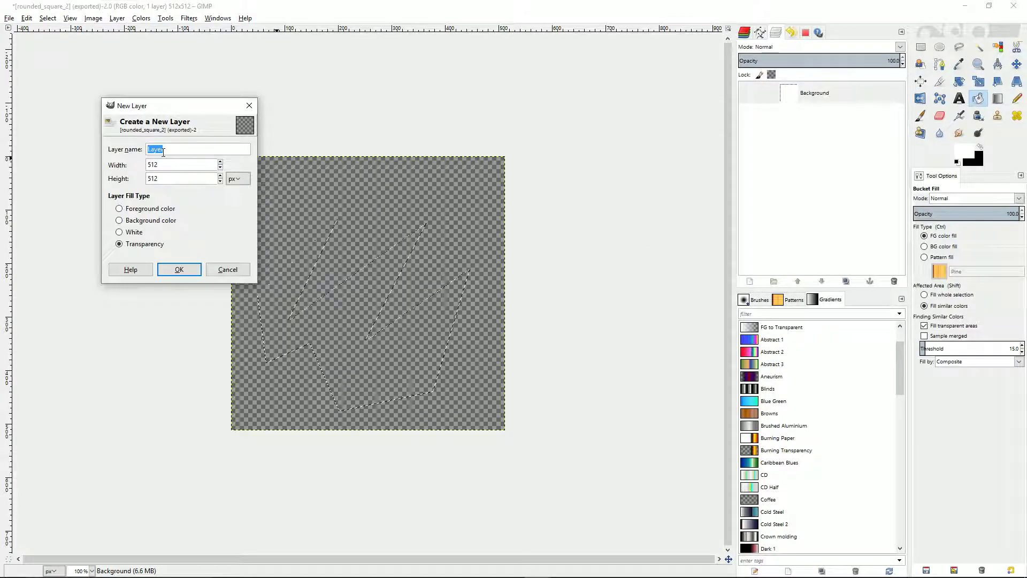
{"action": "type", "text": "zig zag"}
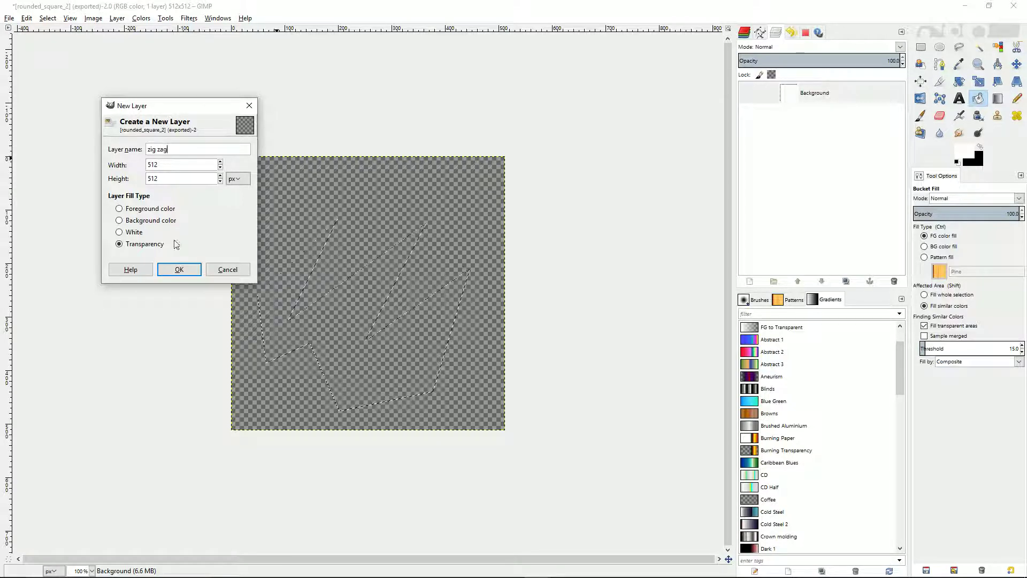
{"action": "left_click", "coordinate": [180, 269]}
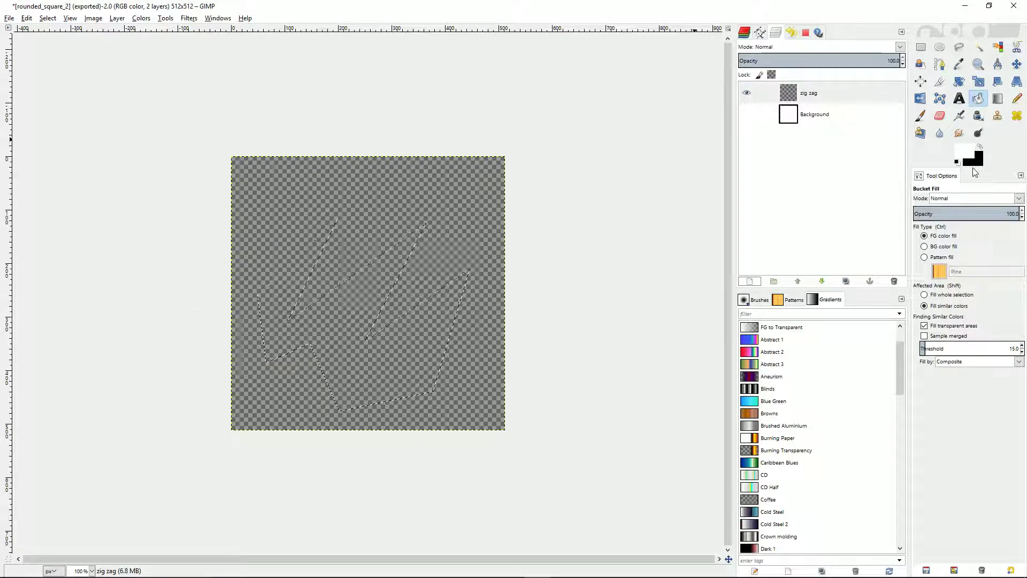
{"action": "left_click", "coordinate": [339, 326]}
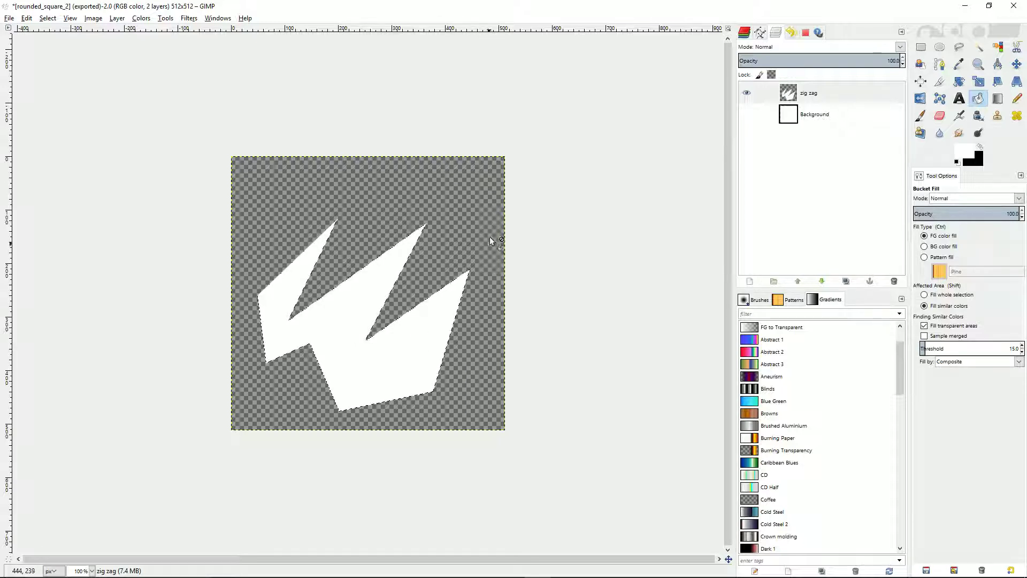
Free-select an extra spiky piece above the zigzag and fill it with white.
{"action": "left_click", "coordinate": [959, 47]}
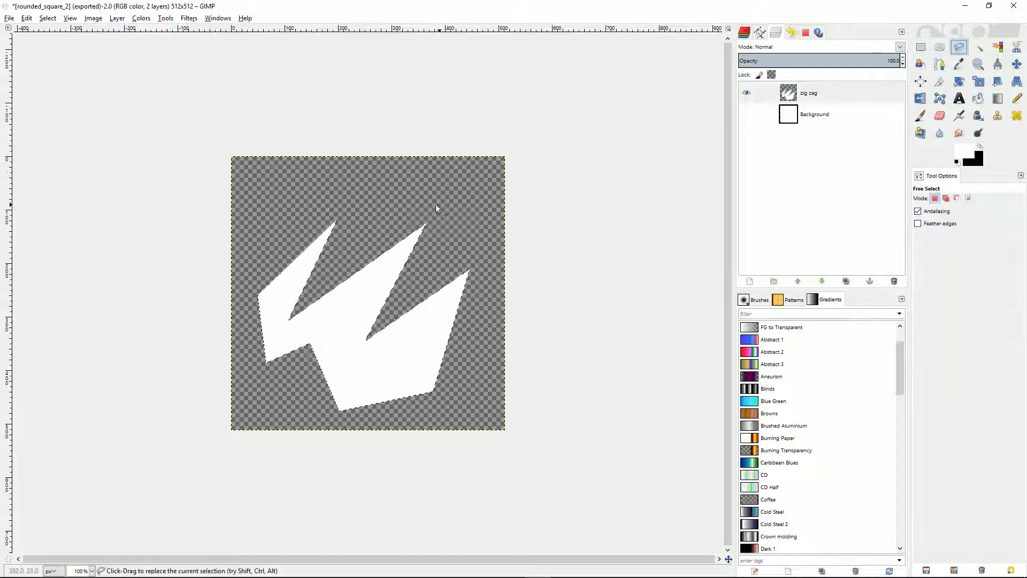
{"action": "left_click", "coordinate": [293, 189]}
{"action": "left_click", "coordinate": [360, 204]}
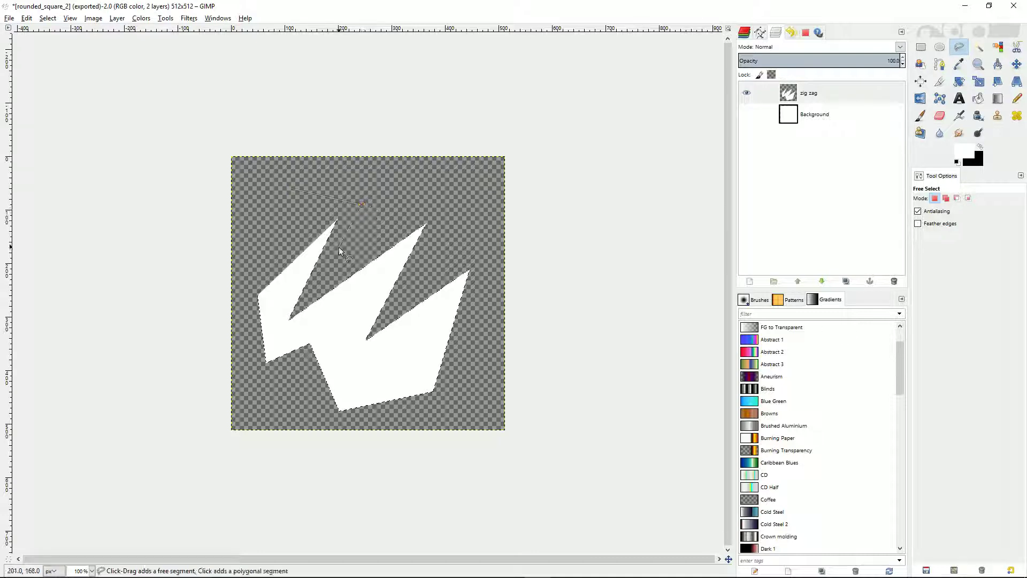
{"action": "left_click", "coordinate": [423, 194]}
{"action": "left_click", "coordinate": [459, 224]}
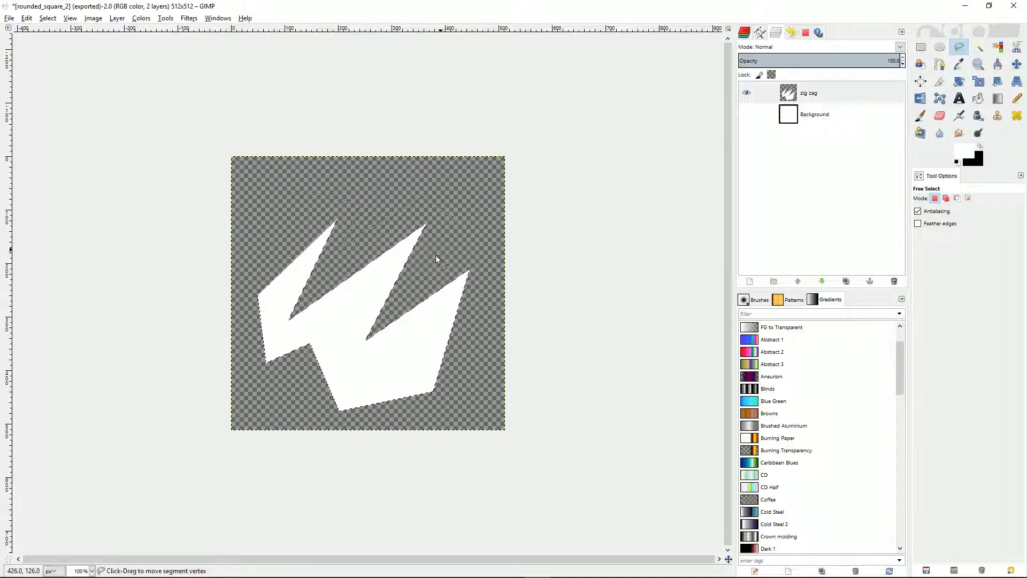
{"action": "left_click", "coordinate": [413, 287]}
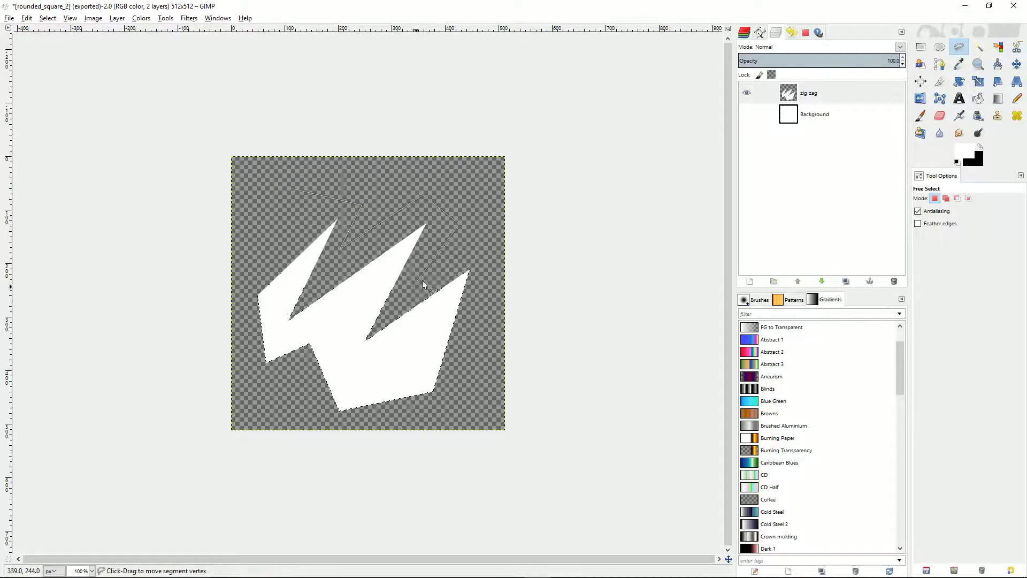
{"action": "left_click", "coordinate": [480, 243]}
{"action": "left_click", "coordinate": [489, 182]}
{"action": "left_click", "coordinate": [403, 176]}
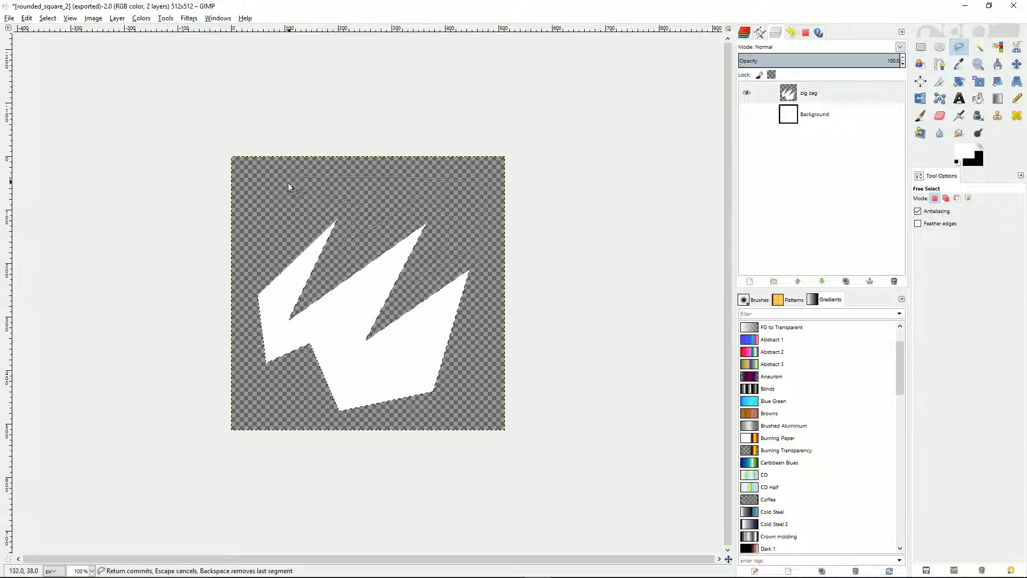
{"action": "left_click", "coordinate": [290, 188]}
{"action": "key", "text": "Return"}
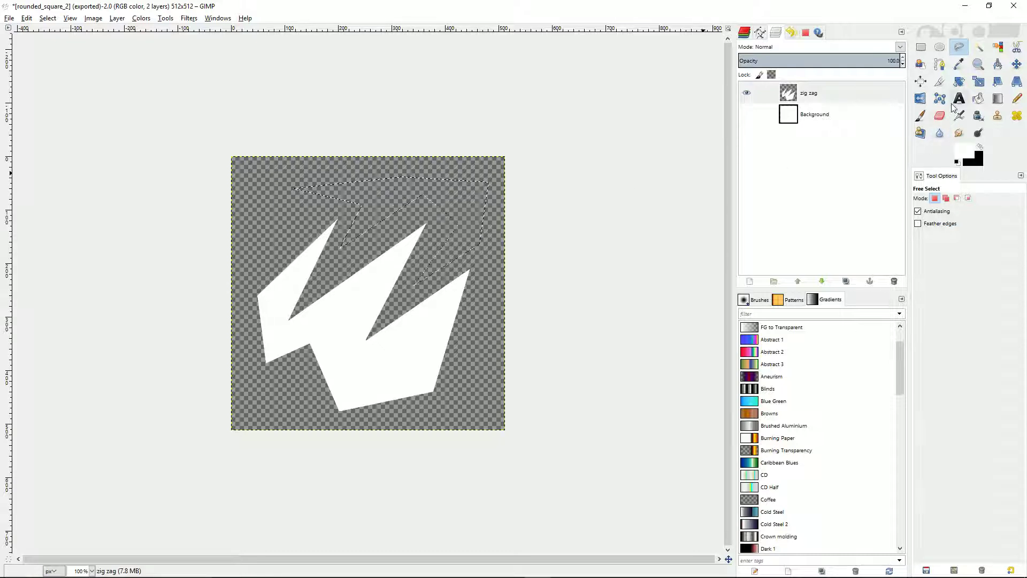
{"action": "left_click", "coordinate": [977, 99]}
{"action": "left_click", "coordinate": [464, 211]}
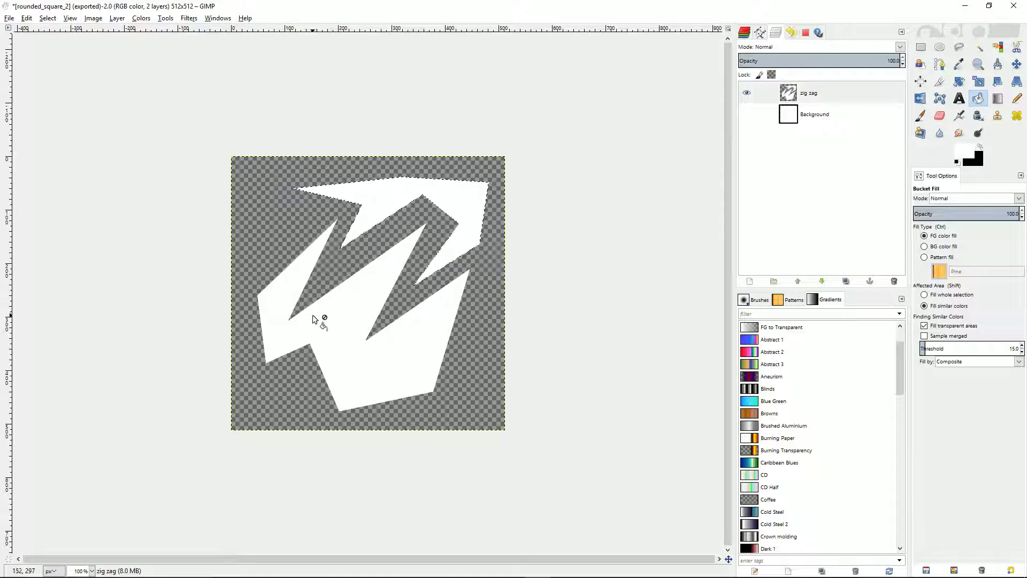
Export the image as ziggy.png to the Pictures folder with the default PNG options.
{"action": "left_click", "coordinate": [9, 19]}
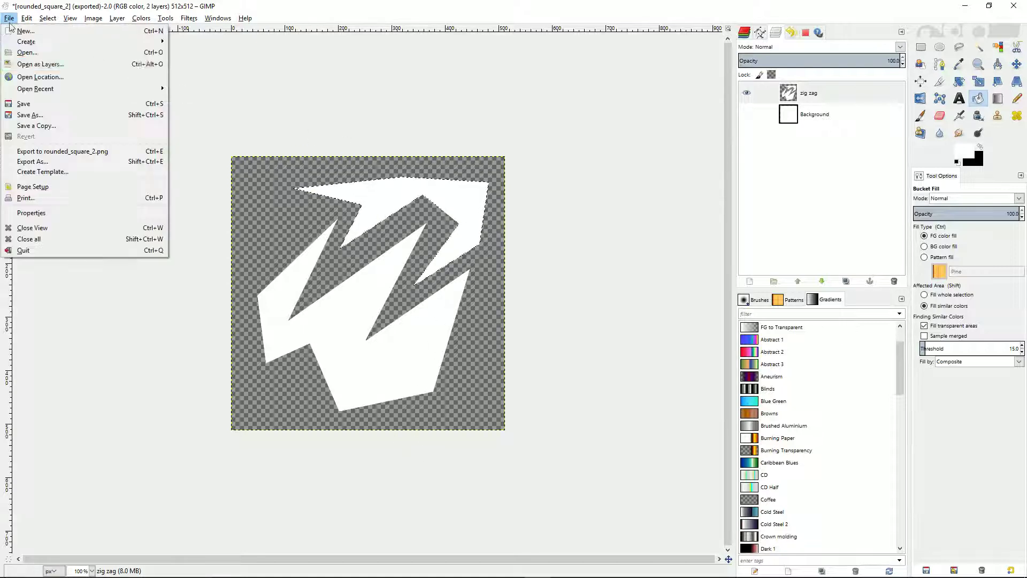
{"action": "left_click", "coordinate": [29, 162]}
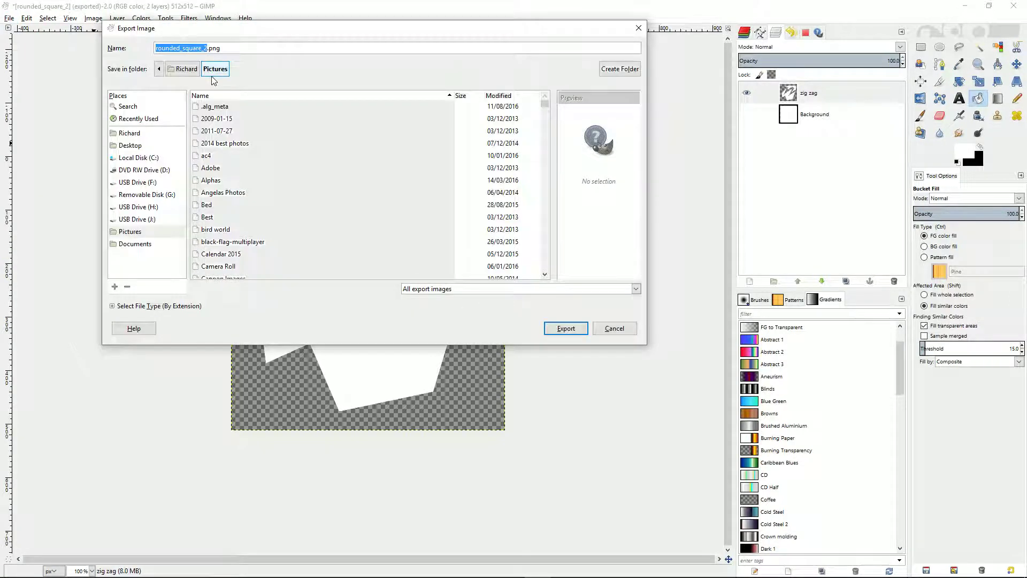
{"action": "type", "text": "ziggy"}
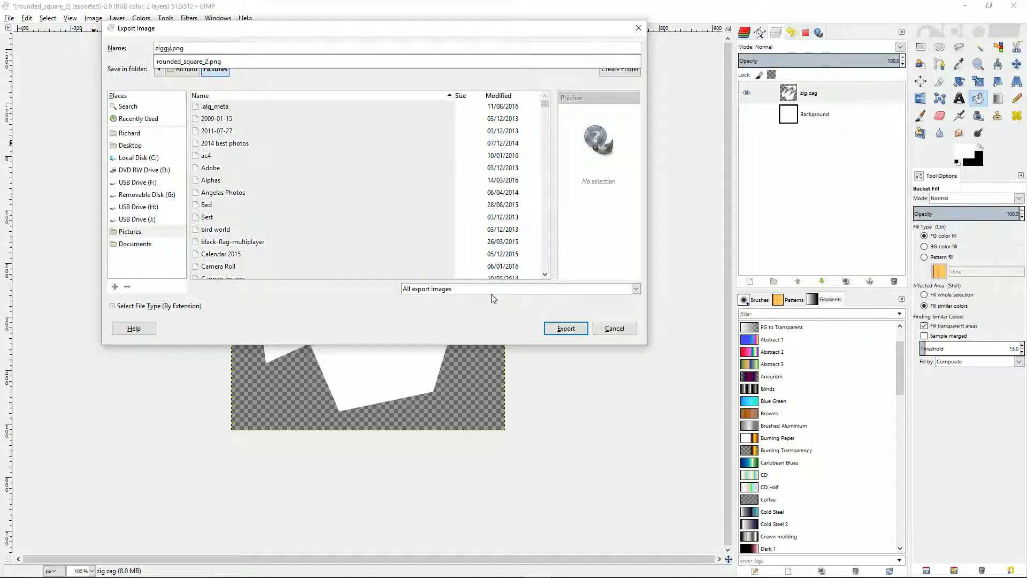
{"action": "left_click", "coordinate": [577, 331]}
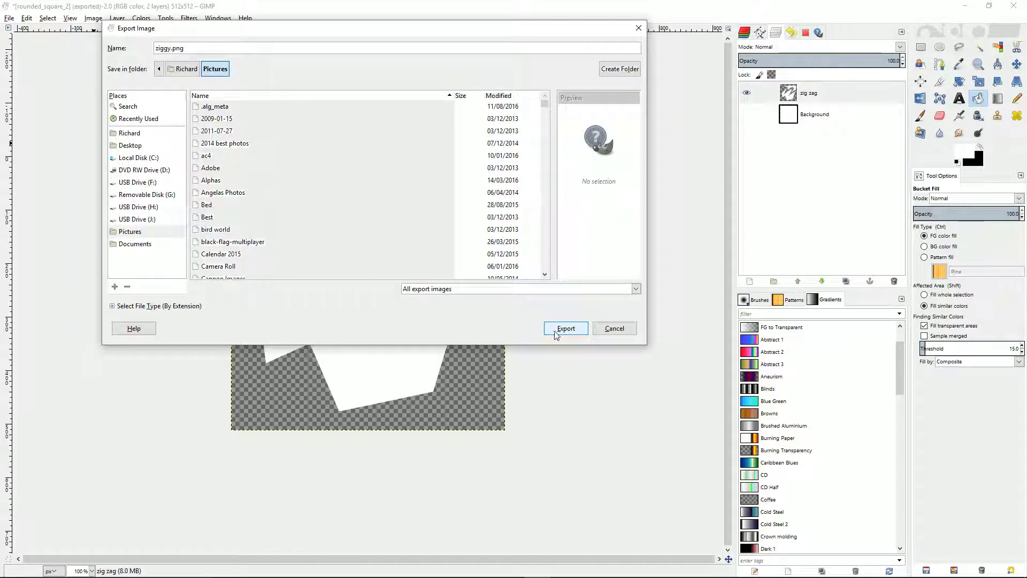
{"action": "left_click", "coordinate": [566, 329]}
{"action": "left_click", "coordinate": [524, 389]}
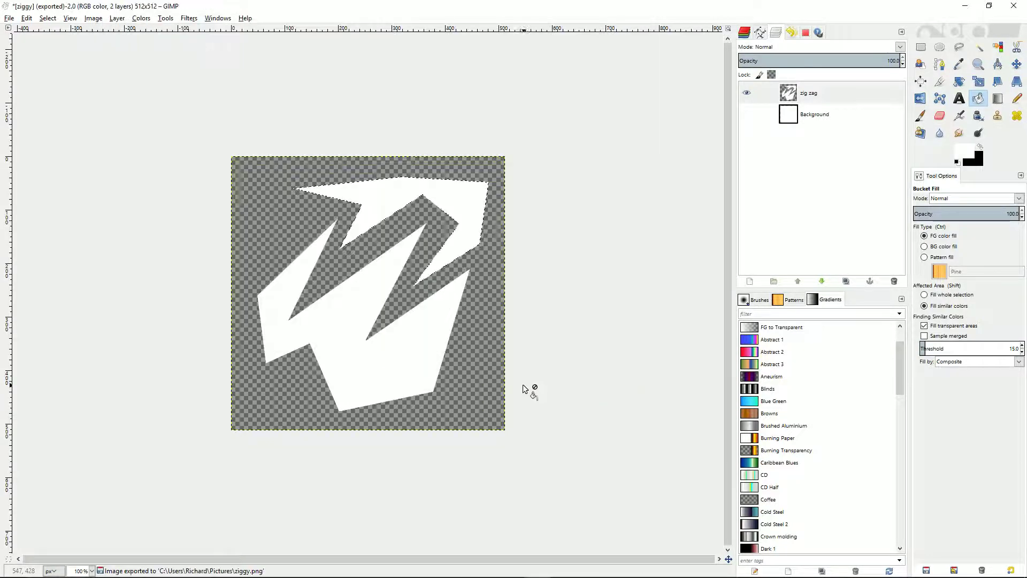
Drag ziggy.png onto the shelf, import it to the bevelled_cube project, and set it as the brush alpha.
{"action": "key", "text": "alt+Tab"}
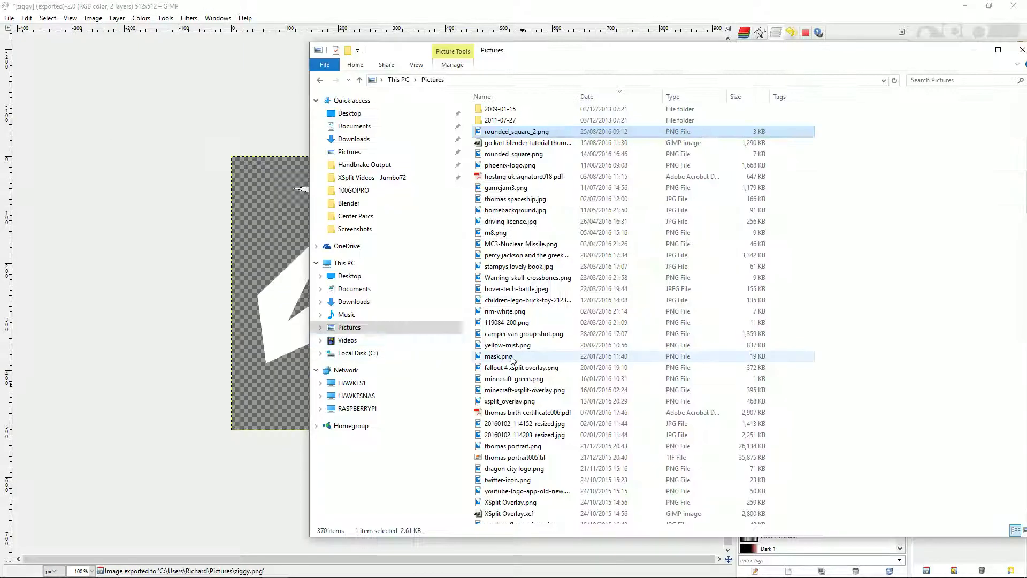
{"action": "left_click", "coordinate": [512, 358]}
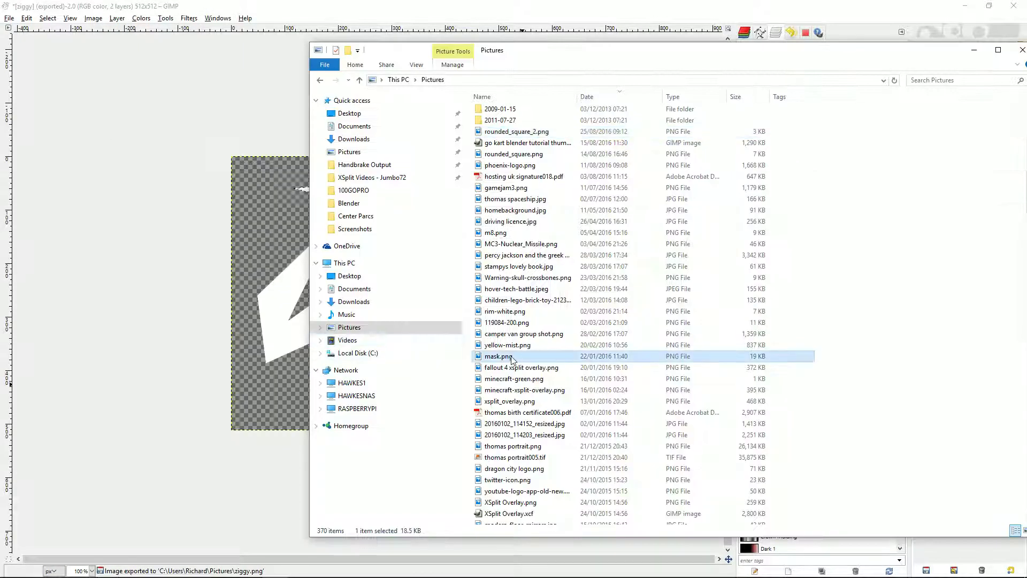
{"action": "key", "text": "End"}
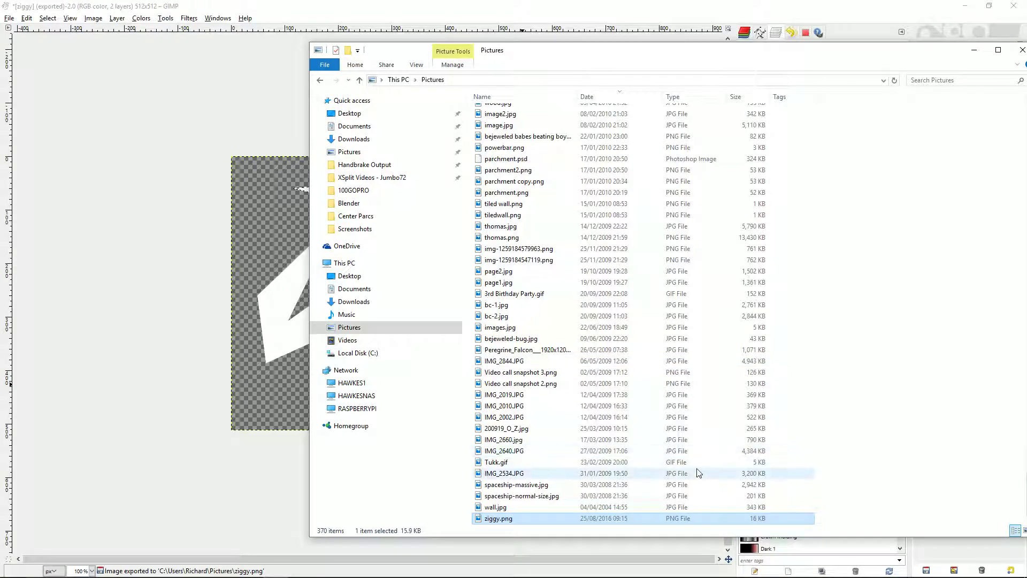
{"action": "key", "text": "alt+Tab"}
{"action": "key", "text": "Tab"}
{"action": "key", "text": "alt+Tab"}
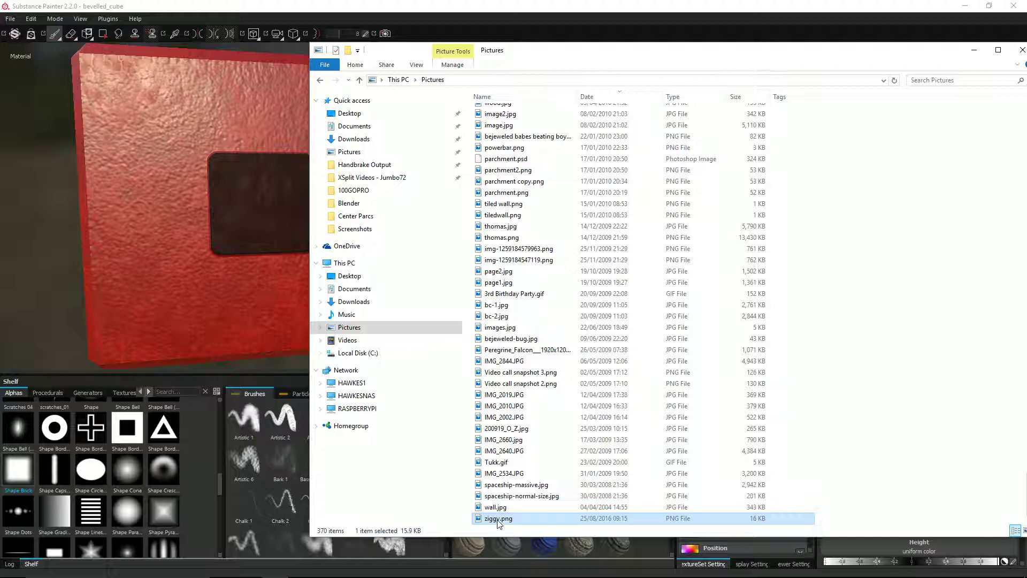
{"action": "left_click_drag", "start_coordinate": [497, 522], "coordinate": [115, 488]}
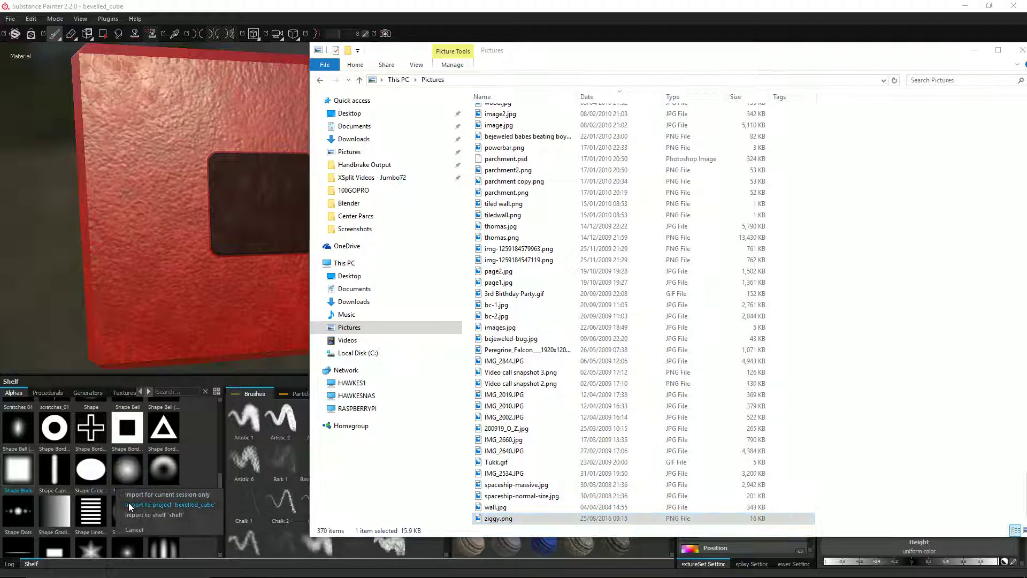
{"action": "left_click", "coordinate": [130, 505]}
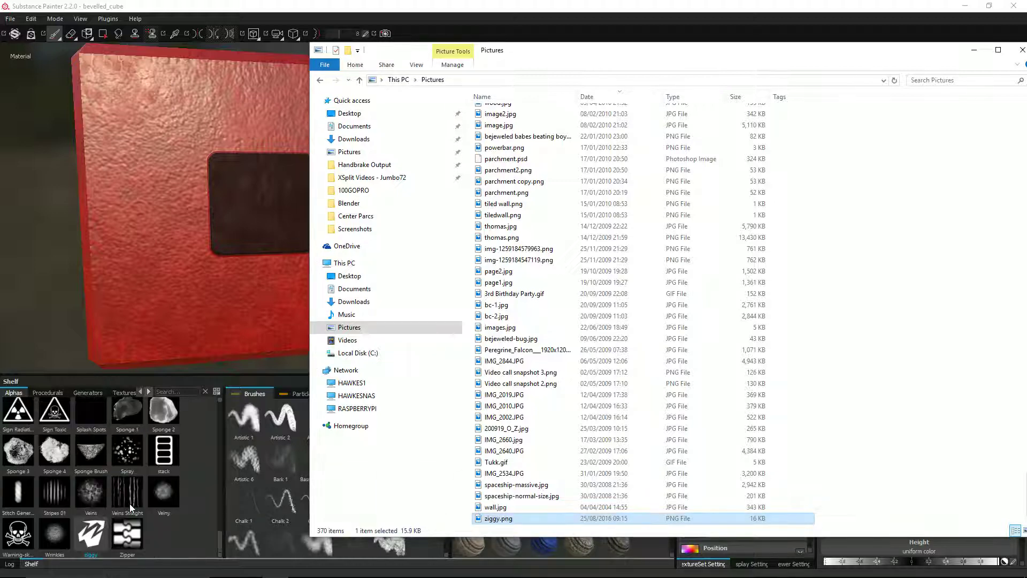
{"action": "left_click", "coordinate": [88, 542]}
{"action": "mouse_move", "coordinate": [340, 203]}
{"action": "left_mouse_down"}
{"action": "mouse_move", "coordinate": [238, 245]}
{"action": "mouse_move", "coordinate": [175, 211]}
{"action": "left_mouse_up"}
Stamp five ziggy marks on the cube's front face: centre, lower right, upper right, upper left, lower left.
{"action": "scroll", "coordinate": [545, 229], "scroll_direction": "down", "scroll_amount": 4}
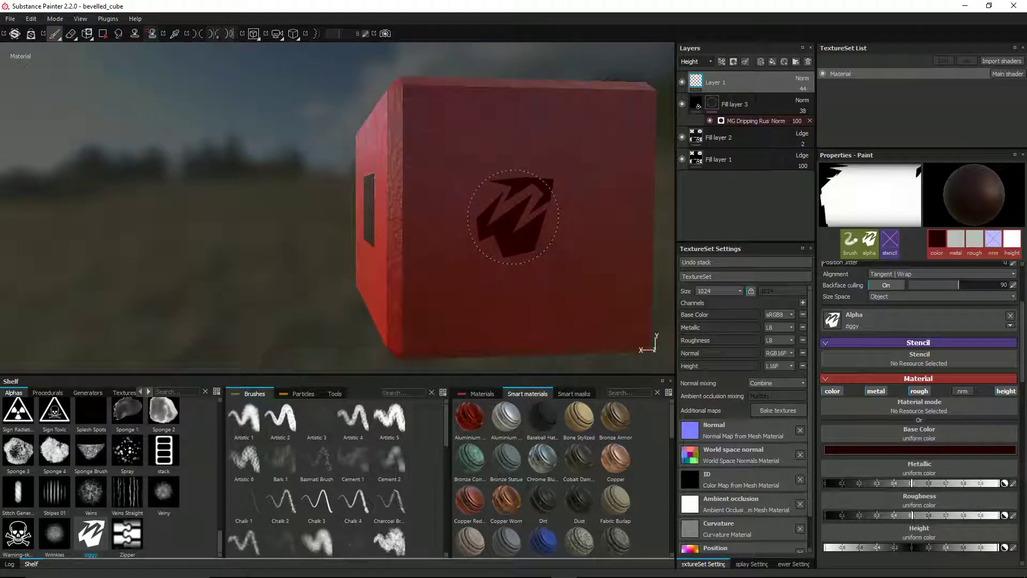
{"action": "left_click", "coordinate": [514, 216]}
{"action": "mouse_move", "coordinate": [610, 300]}
{"action": "left_mouse_down"}
{"action": "mouse_move", "coordinate": [509, 298]}
{"action": "mouse_move", "coordinate": [600, 314]}
{"action": "mouse_move", "coordinate": [534, 344]}
{"action": "mouse_move", "coordinate": [333, 218]}
{"action": "mouse_move", "coordinate": [280, 266]}
{"action": "mouse_move", "coordinate": [161, 237]}
{"action": "mouse_move", "coordinate": [195, 222]}
{"action": "mouse_move", "coordinate": [458, 213]}
{"action": "mouse_move", "coordinate": [535, 235]}
{"action": "mouse_move", "coordinate": [377, 201]}
{"action": "left_mouse_up"}
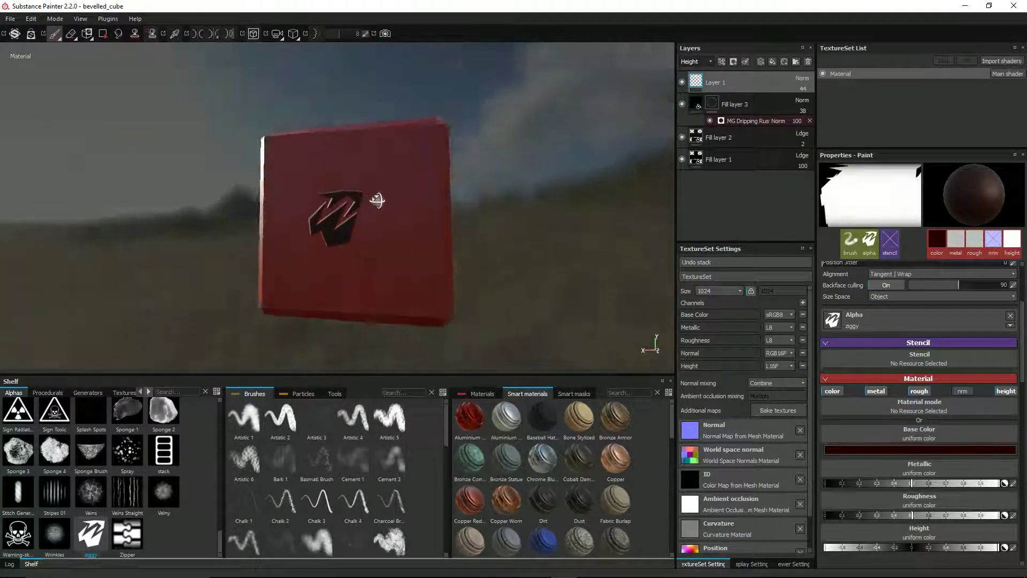
{"action": "left_click", "coordinate": [396, 256]}
{"action": "left_click", "coordinate": [400, 163]}
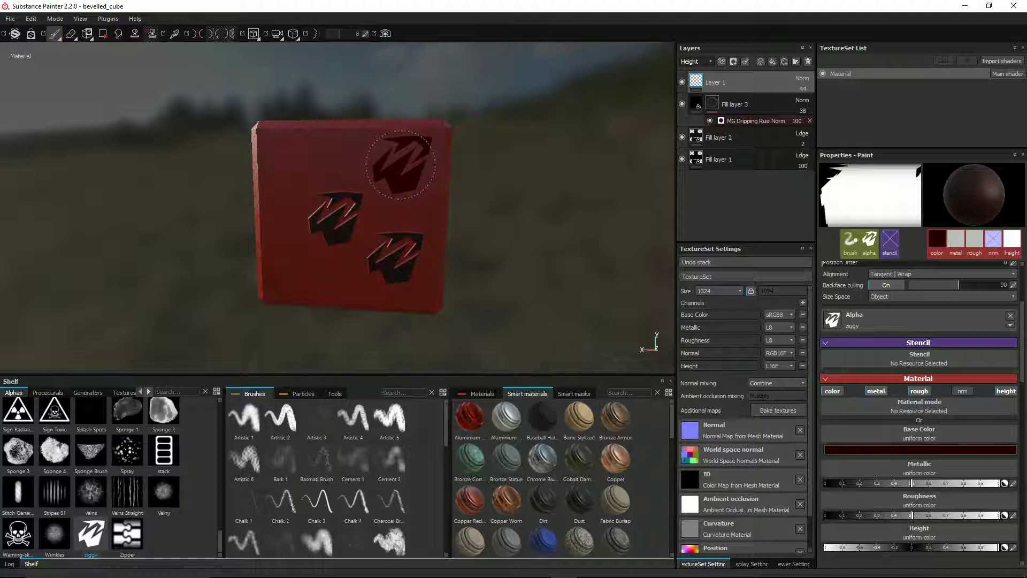
{"action": "left_click", "coordinate": [296, 158]}
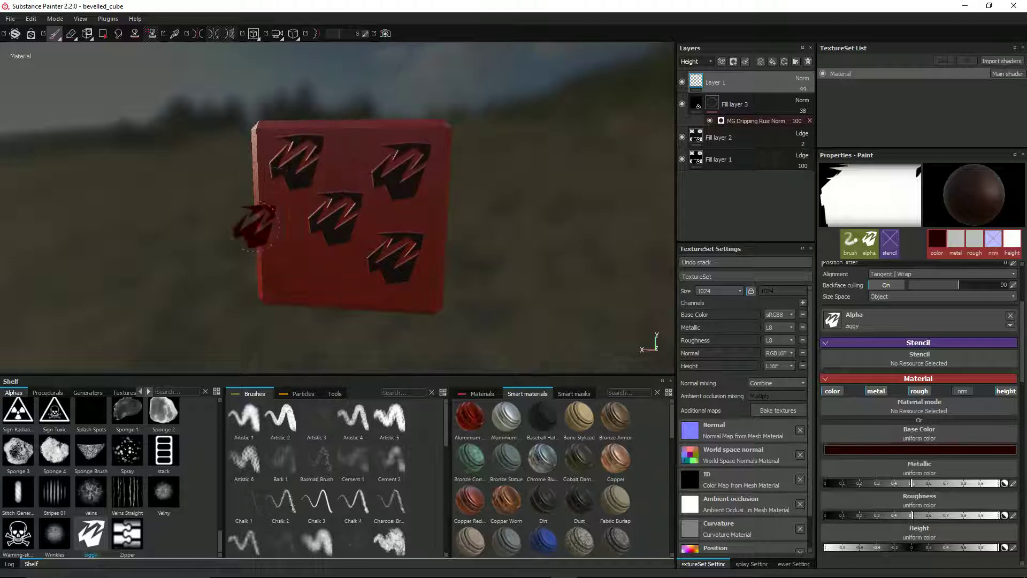
{"action": "mouse_move", "coordinate": [255, 227]}
{"action": "left_mouse_down"}
{"action": "mouse_move", "coordinate": [245, 238]}
{"action": "mouse_move", "coordinate": [289, 267]}
{"action": "left_mouse_up"}
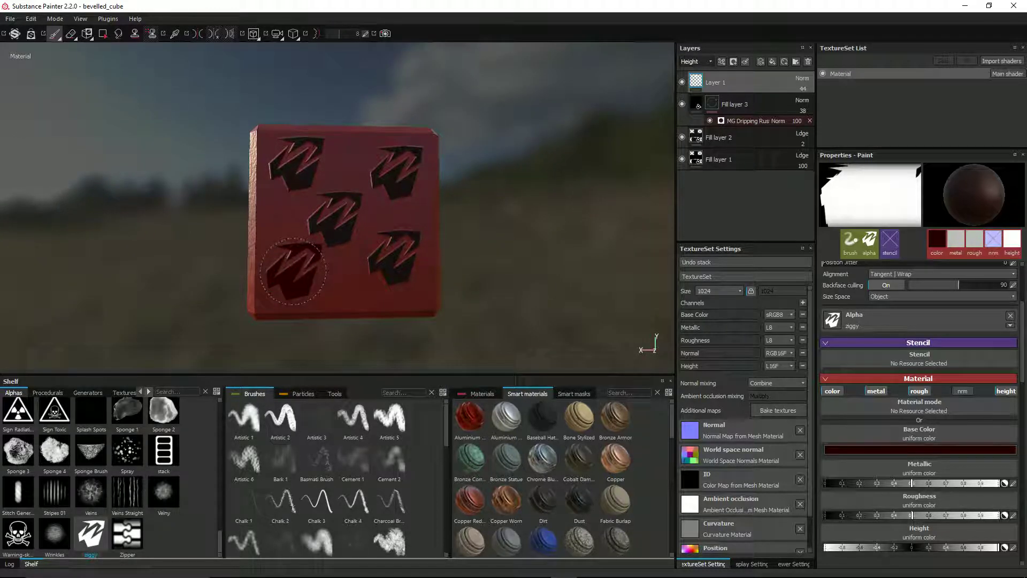
{"action": "left_click", "coordinate": [293, 271]}
{"action": "scroll", "coordinate": [84, 520], "scroll_direction": "up", "scroll_amount": 5}
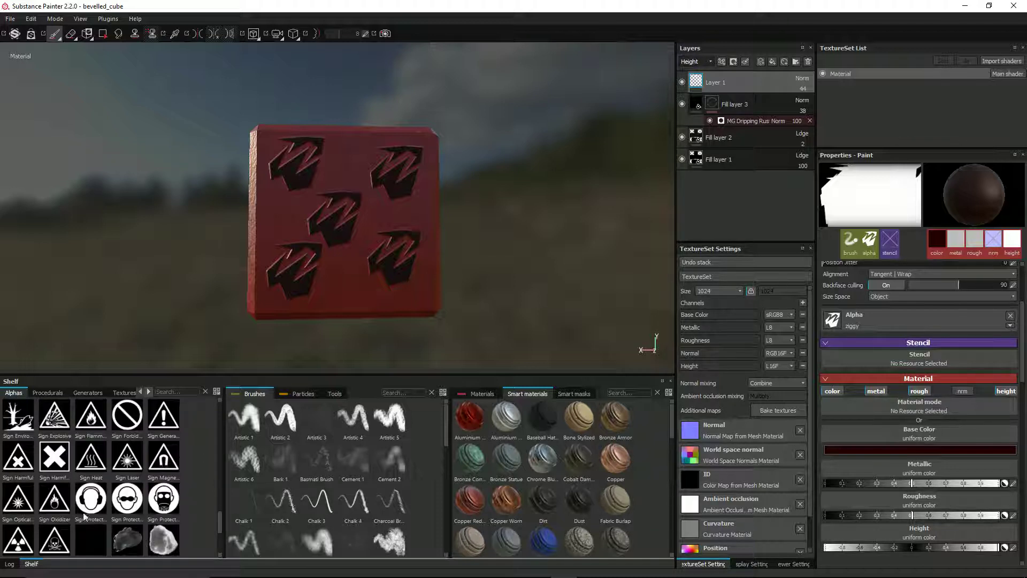
Switch the brush alpha to Shape Square Squeeze with Hardness about 0.92 and Squeeze 0.07.
{"action": "left_click", "coordinate": [52, 423]}
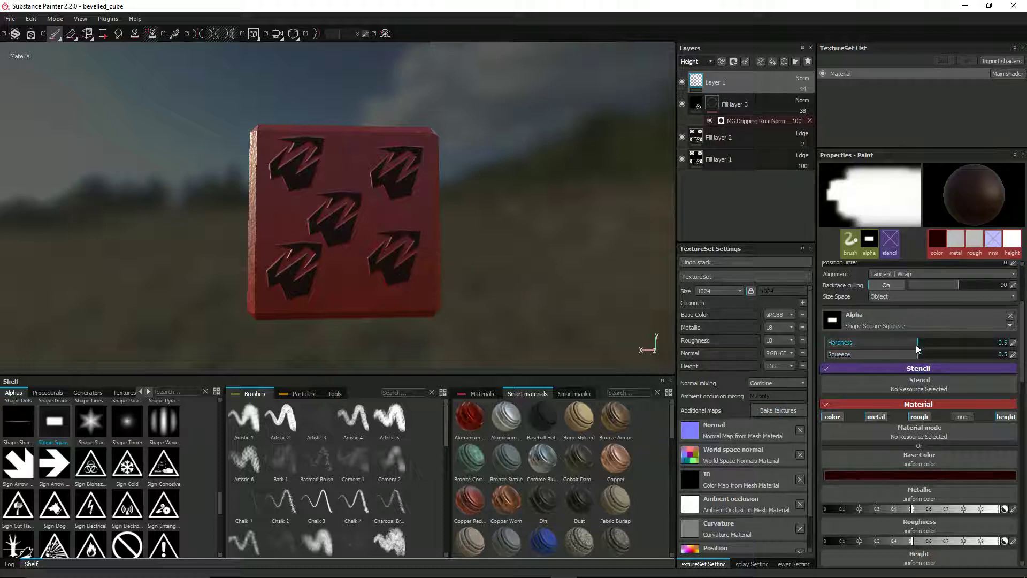
{"action": "left_click_drag", "start_coordinate": [917, 347], "coordinate": [1022, 348]}
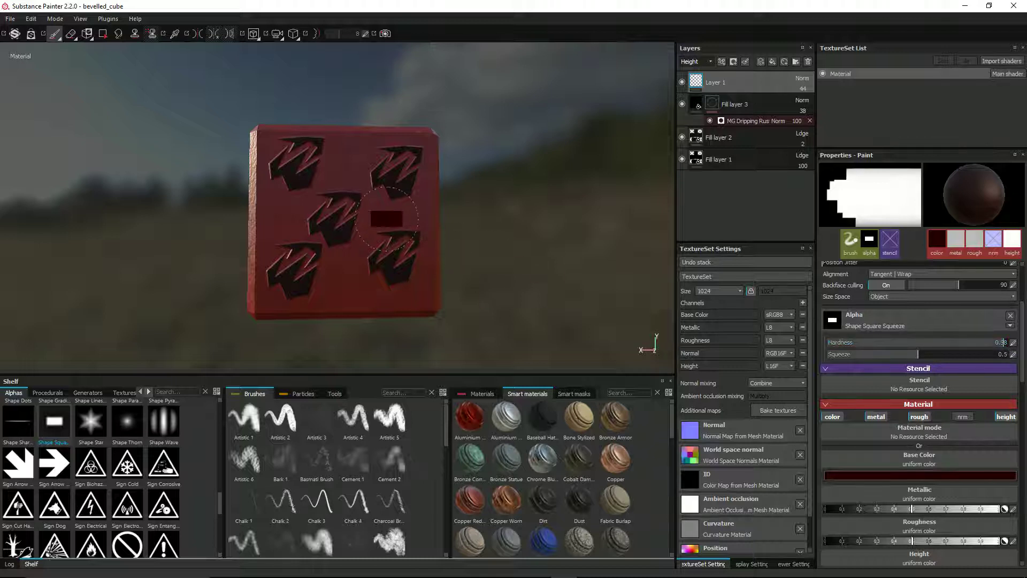
{"action": "scroll", "coordinate": [386, 218], "scroll_direction": "up", "scroll_amount": 5}
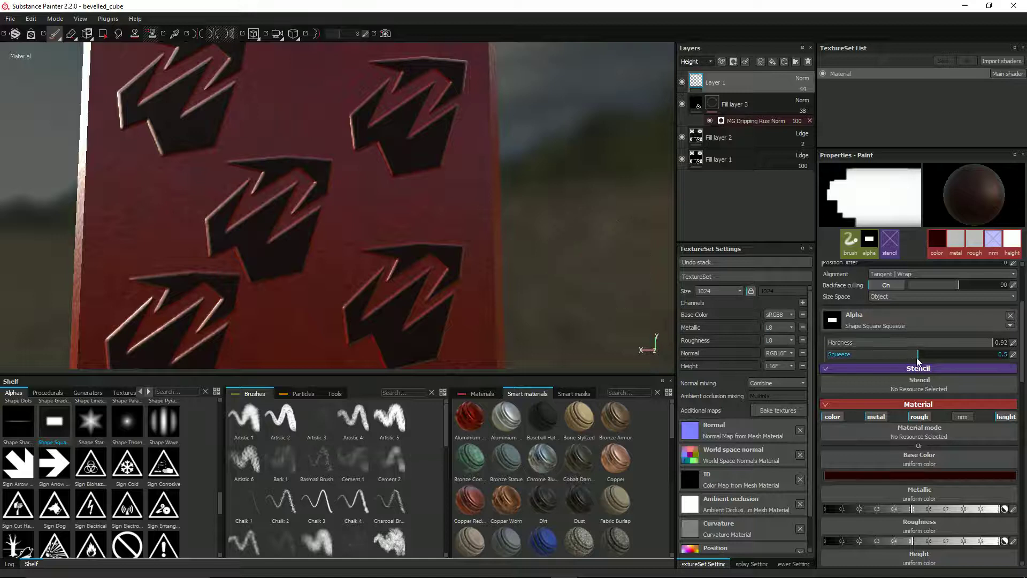
{"action": "mouse_move", "coordinate": [916, 355]}
{"action": "left_mouse_down"}
{"action": "mouse_move", "coordinate": [967, 338]}
{"action": "mouse_move", "coordinate": [920, 356]}
{"action": "mouse_move", "coordinate": [856, 359]}
{"action": "left_mouse_up"}
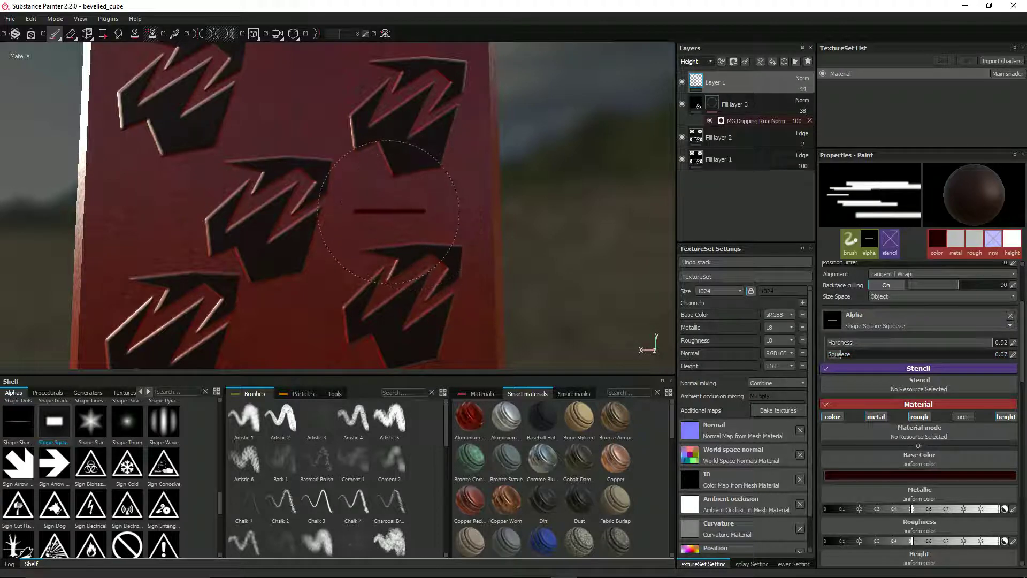
Stamp three thin horizontal line grooves between the ziggy marks on the front face.
{"action": "left_click", "coordinate": [390, 212]}
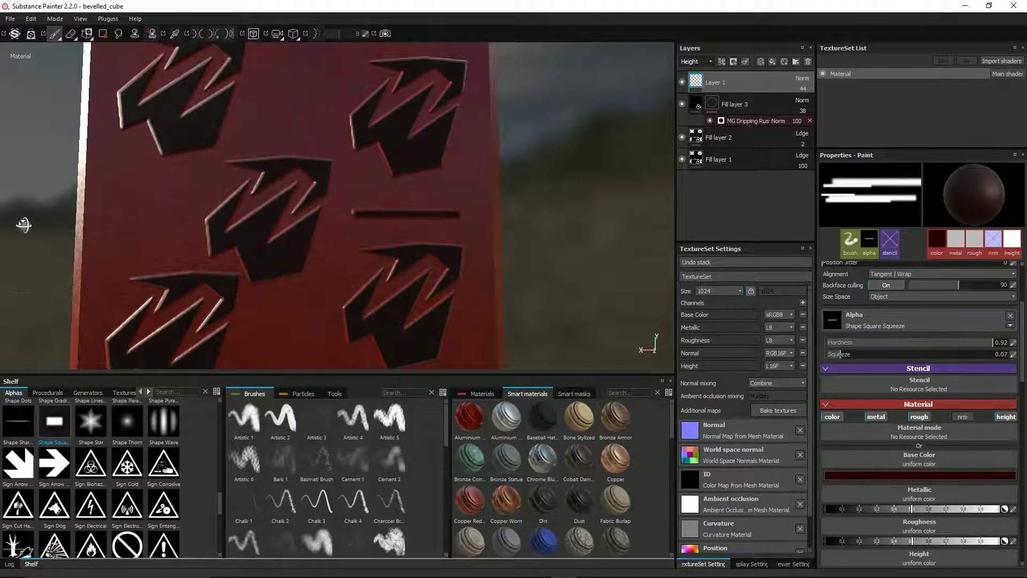
{"action": "left_click_drag", "start_coordinate": [19, 223], "coordinate": [126, 225]}
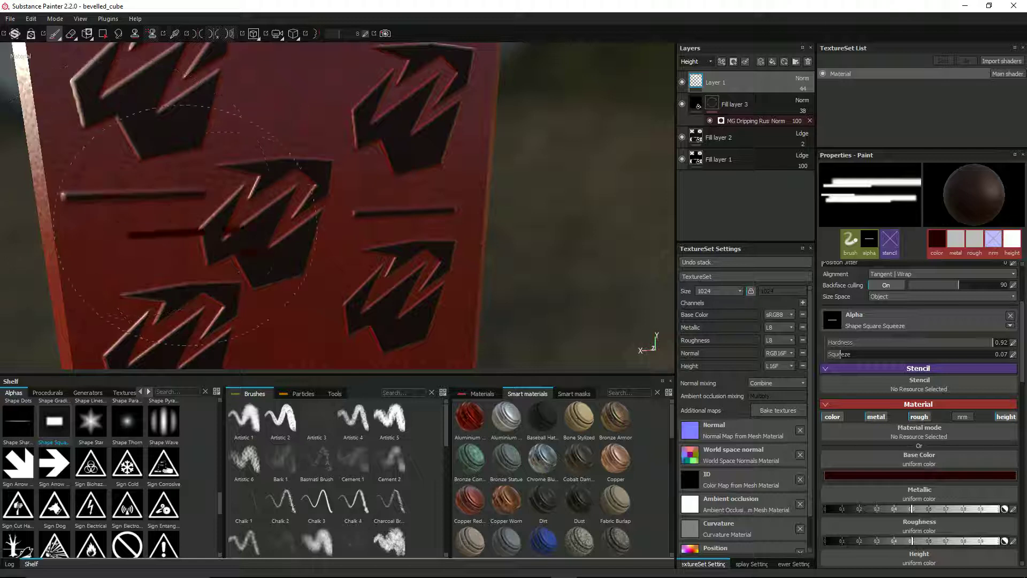
{"action": "scroll", "coordinate": [29, 174], "scroll_direction": "down", "scroll_amount": 5}
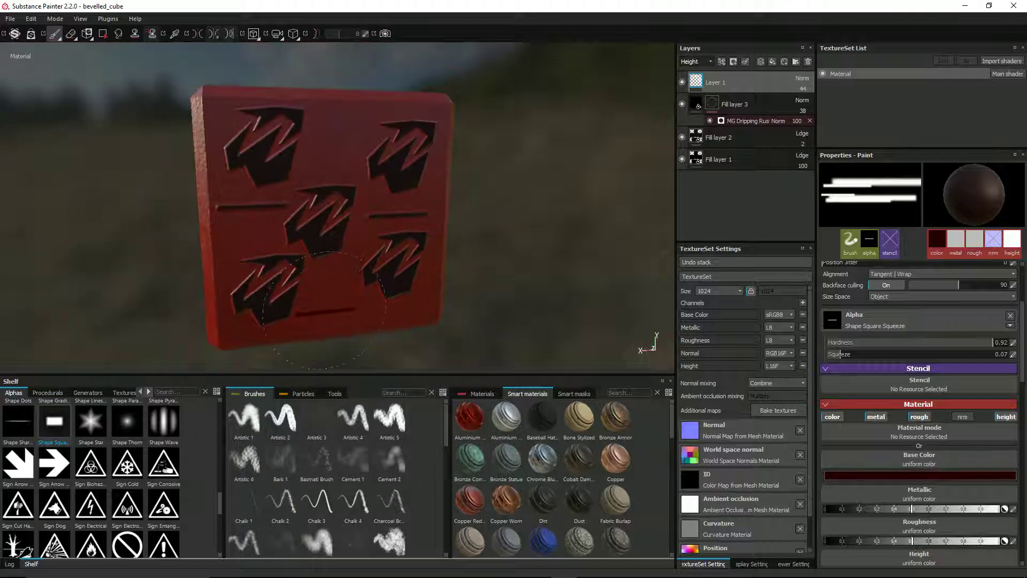
{"action": "left_click", "coordinate": [336, 309]}
{"action": "mouse_move", "coordinate": [137, 215]}
{"action": "left_mouse_down"}
{"action": "mouse_move", "coordinate": [184, 229]}
{"action": "mouse_move", "coordinate": [234, 220]}
{"action": "mouse_move", "coordinate": [182, 197]}
{"action": "mouse_move", "coordinate": [338, 245]}
{"action": "left_mouse_up"}
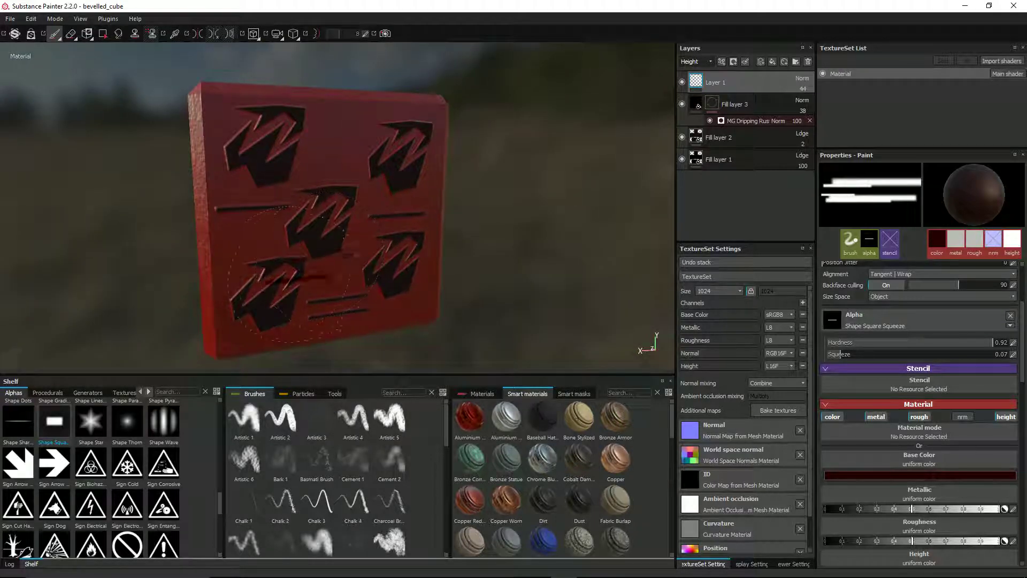
{"action": "left_click", "coordinate": [346, 134]}
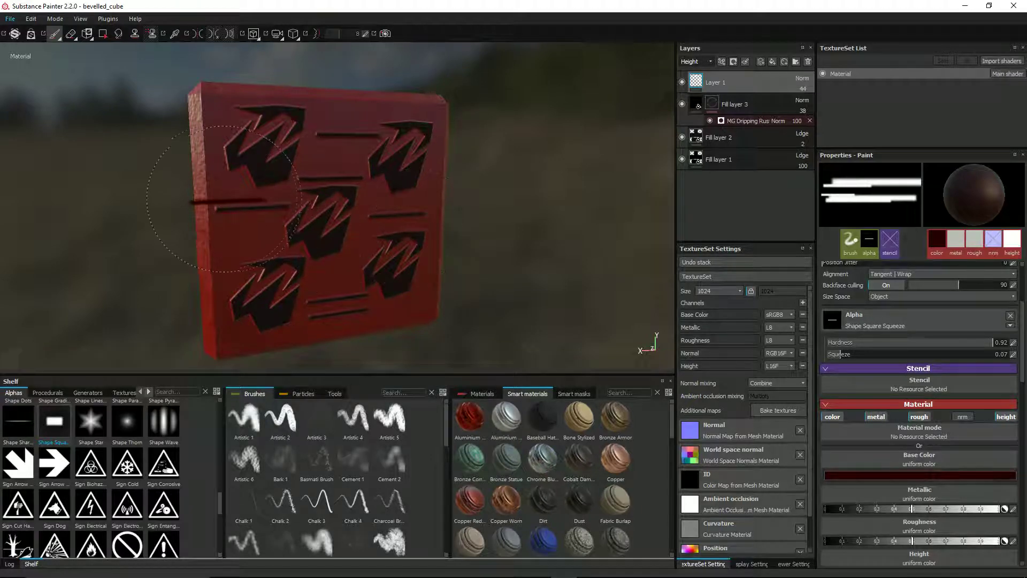
{"action": "mouse_move", "coordinate": [160, 210]}
{"action": "left_mouse_down", "text": "alt"}
{"action": "mouse_move", "coordinate": [301, 231]}
{"action": "mouse_move", "coordinate": [300, 202]}
{"action": "mouse_move", "coordinate": [236, 202]}
{"action": "mouse_move", "coordinate": [215, 232]}
{"action": "mouse_move", "coordinate": [264, 236]}
{"action": "mouse_move", "coordinate": [192, 213]}
{"action": "left_mouse_up", "text": "alt"}
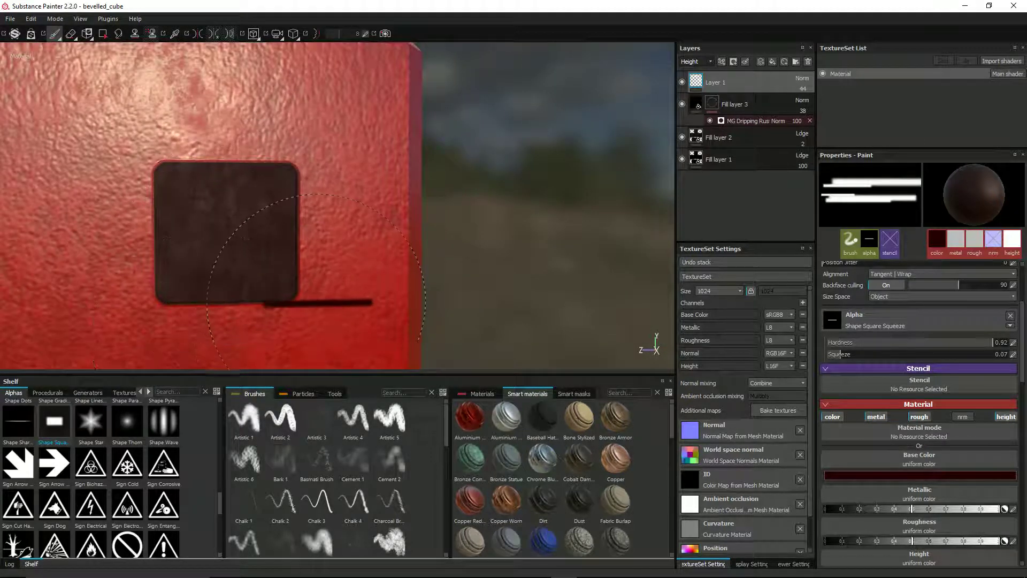
{"action": "key", "text": "alt+Tab"}
{"action": "key", "text": "alt+Tab"}
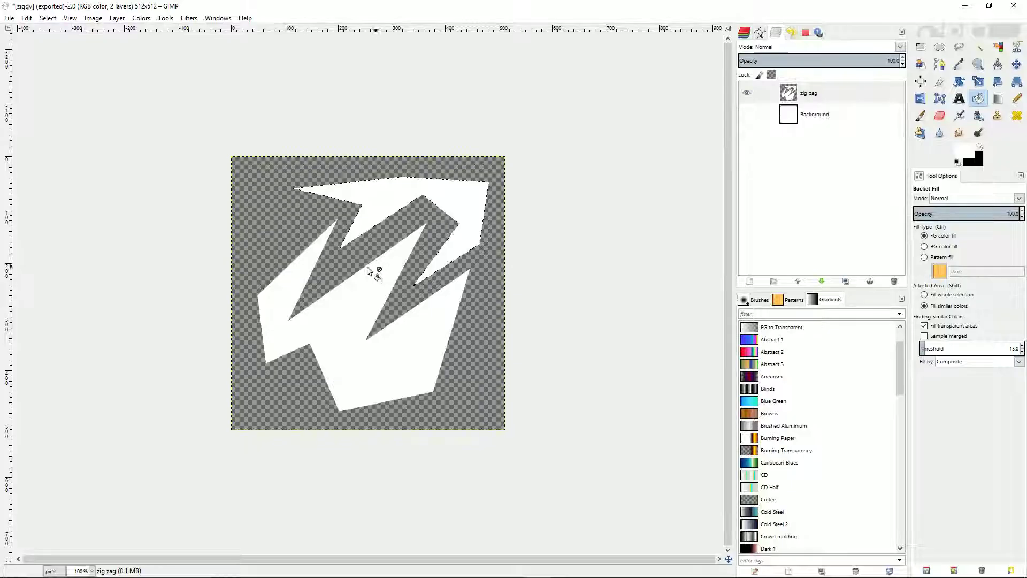
{"action": "key", "text": "alt+Tab"}
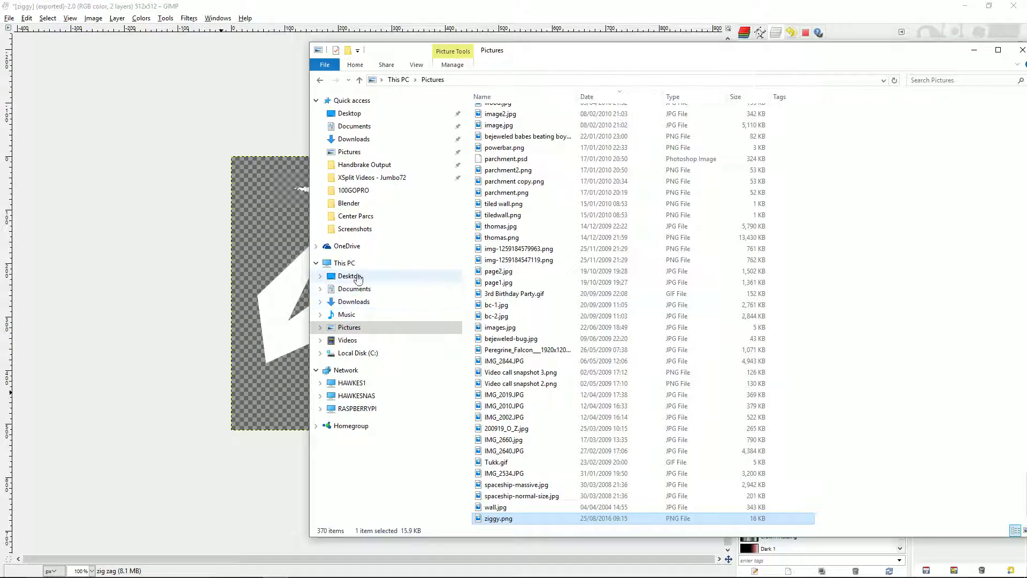
{"action": "key", "text": "alt+Tab"}
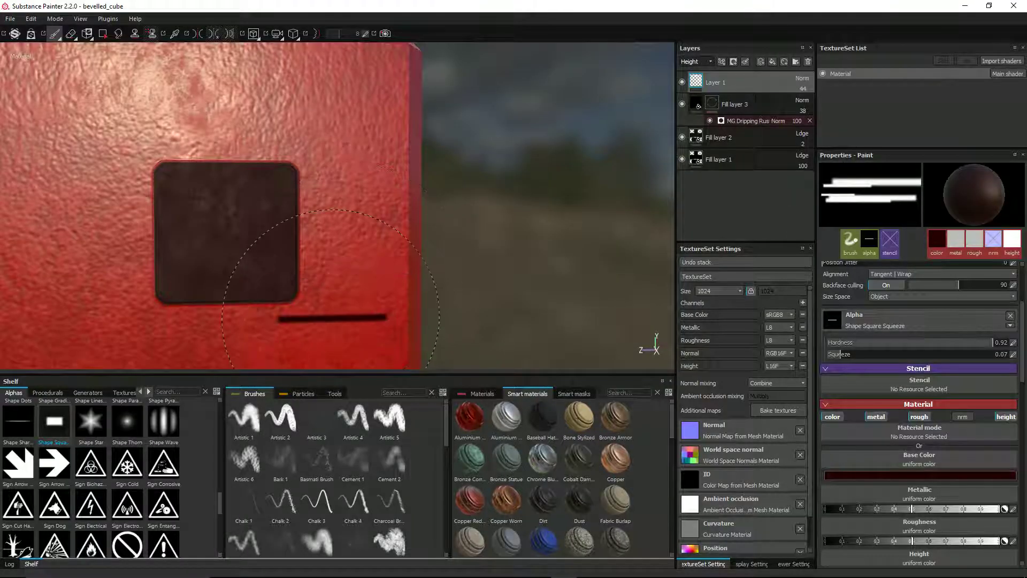
{"action": "scroll", "coordinate": [374, 302], "scroll_direction": "down", "scroll_amount": 3}
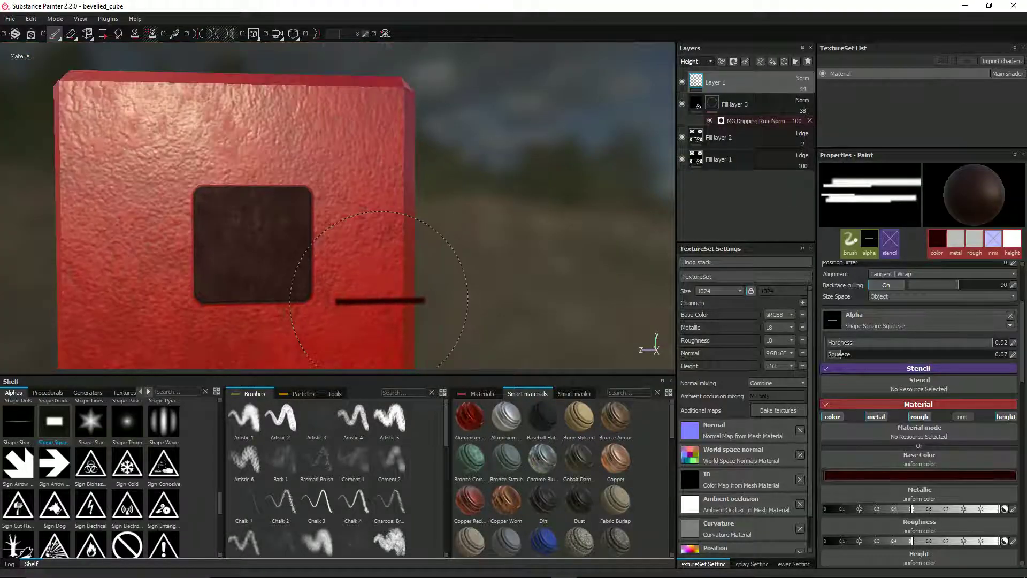